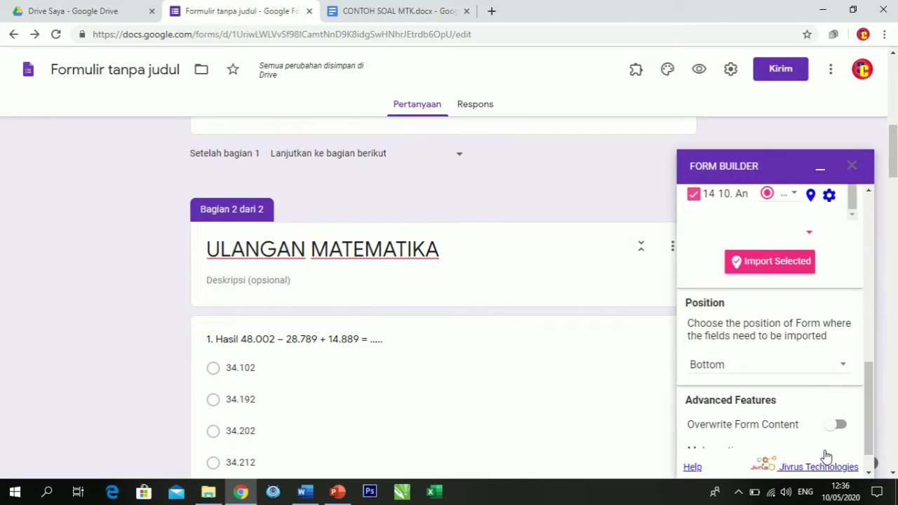
pyautogui.scroll(10, 792, 297)
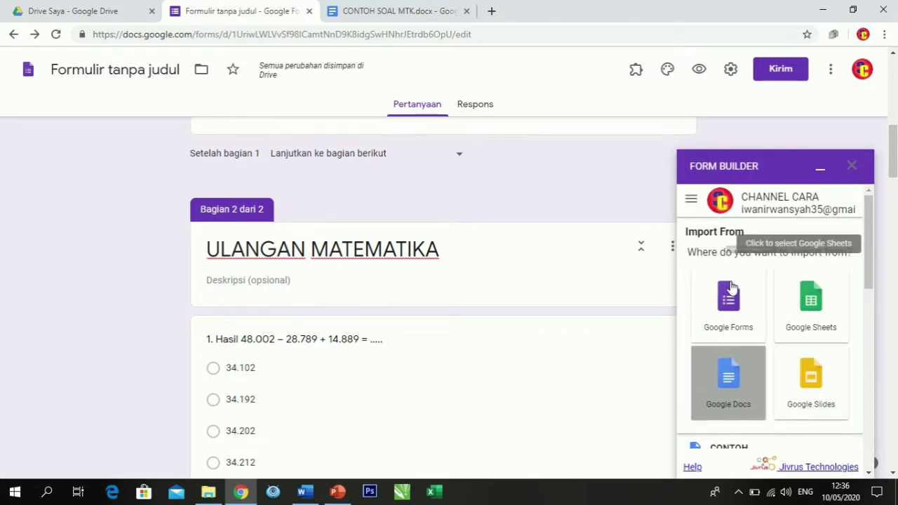
pyautogui.scroll(-15, 742, 321)
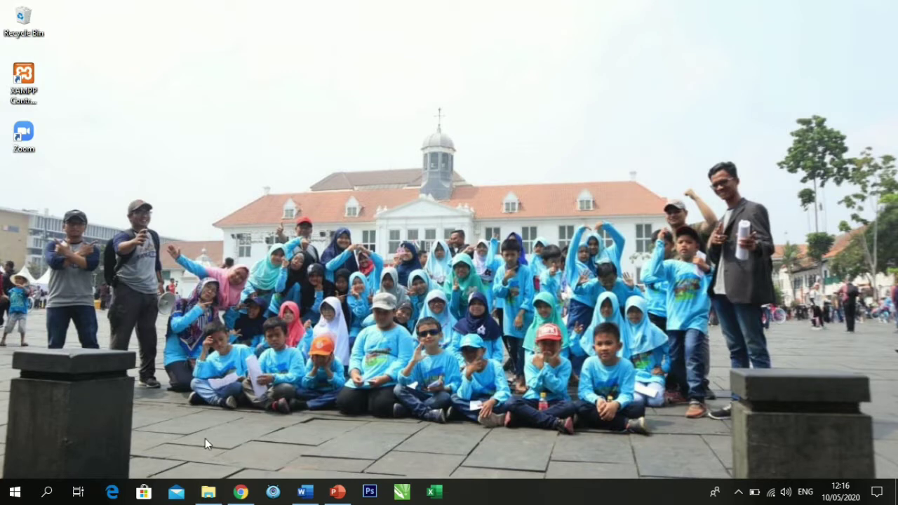
# Switch to the CONTOH SOAL MTK document in Word and format question 1's four answer options as an a., b., c. lettered list.
pyautogui.click(208, 492)
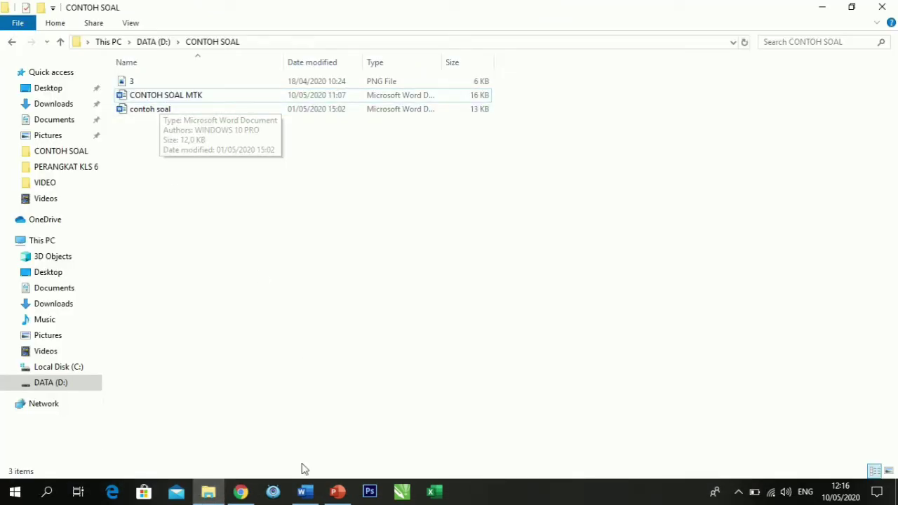
pyautogui.click(305, 491)
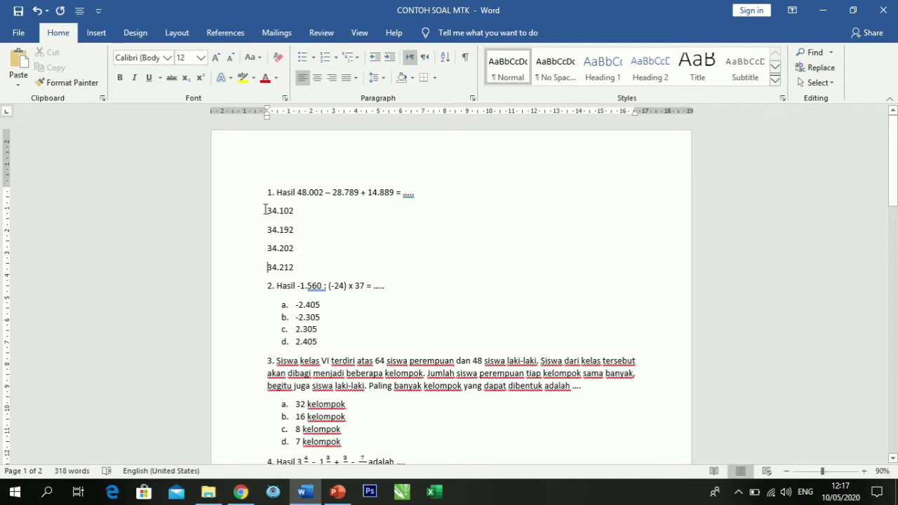
pyautogui.moveTo(268, 209); pyautogui.dragTo(296, 271)
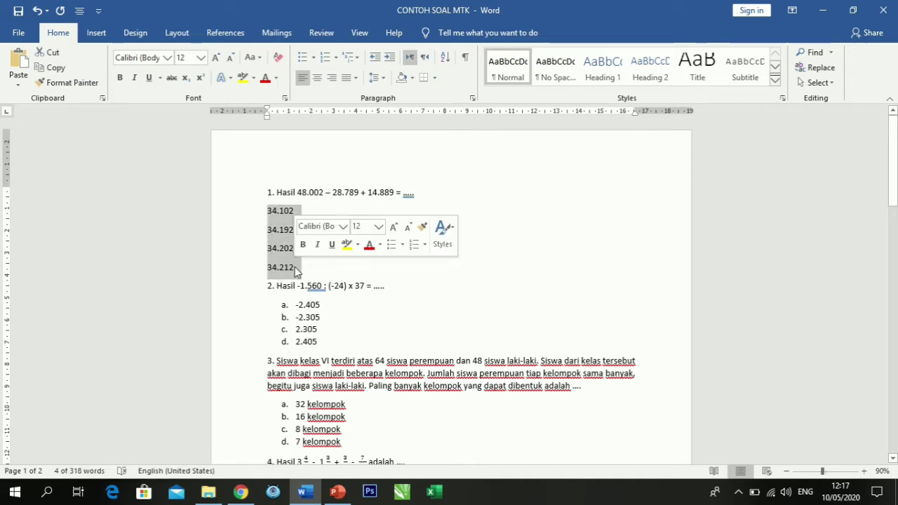
pyautogui.click(335, 58)
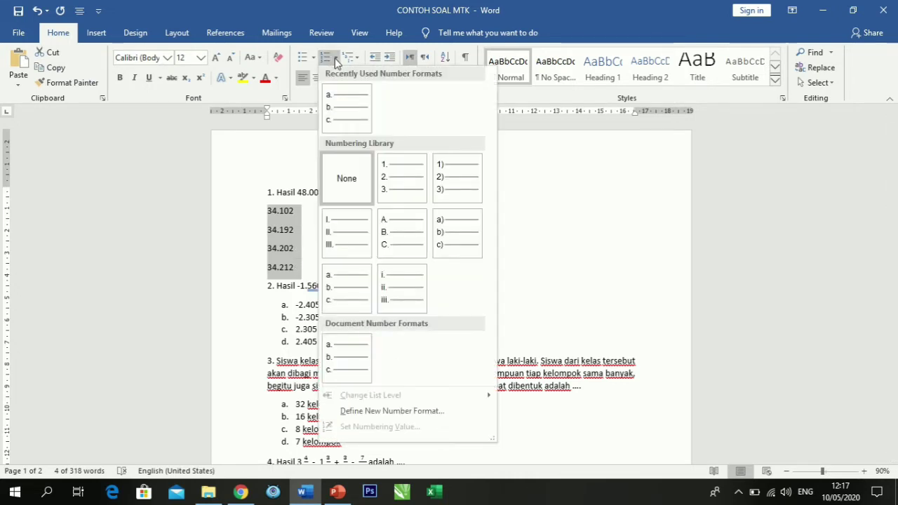
pyautogui.click(346, 286)
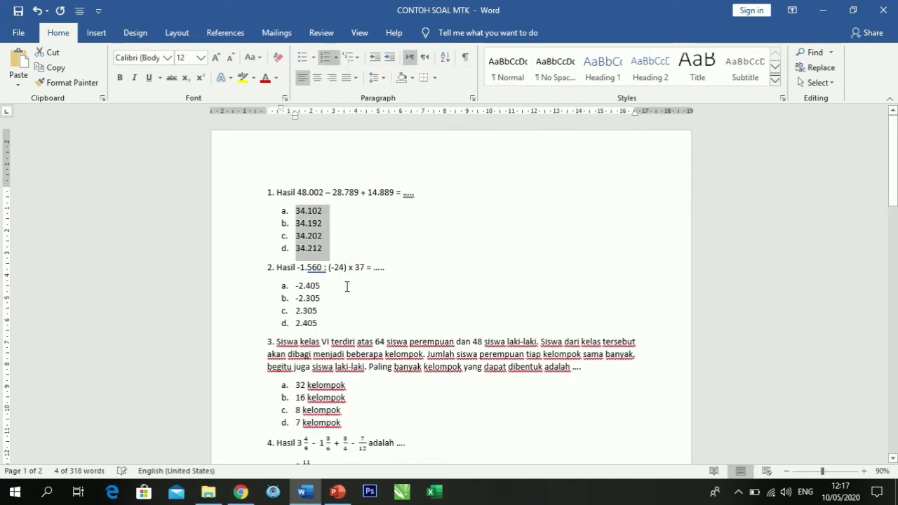
pyautogui.click(366, 240)
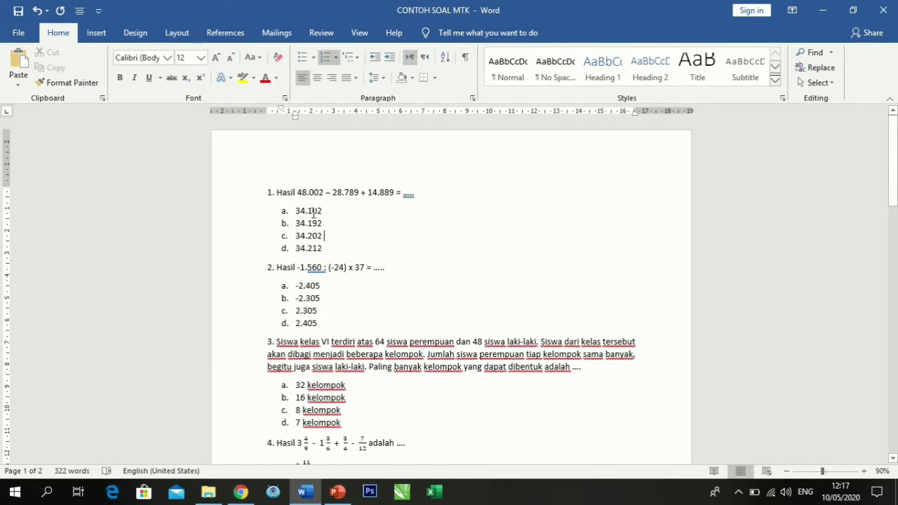
pyautogui.scroll(-6, 313, 213)
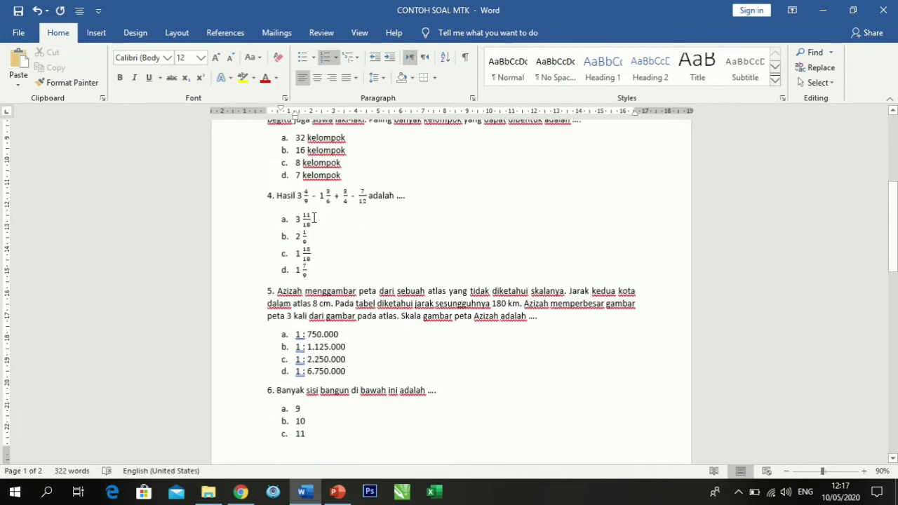
pyautogui.scroll(6, 314, 218)
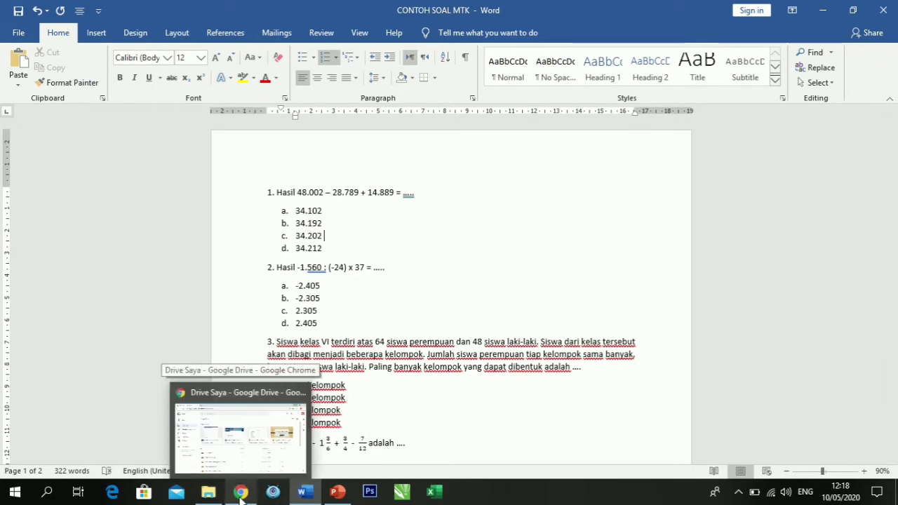
# Switch to Google Drive in Chrome and upload the Word file CONTOH SOAL MTK from the CONTOH SOAL folder.
pyautogui.click(241, 495)
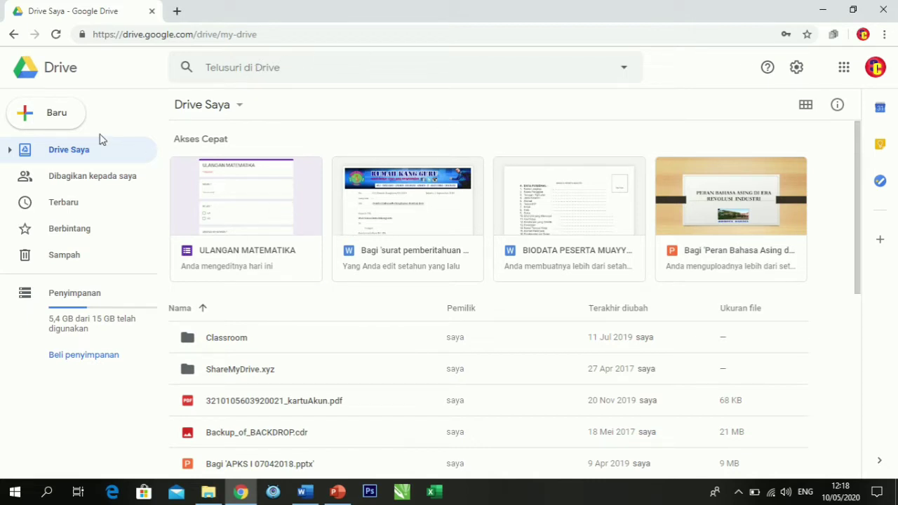
pyautogui.click(31, 116)
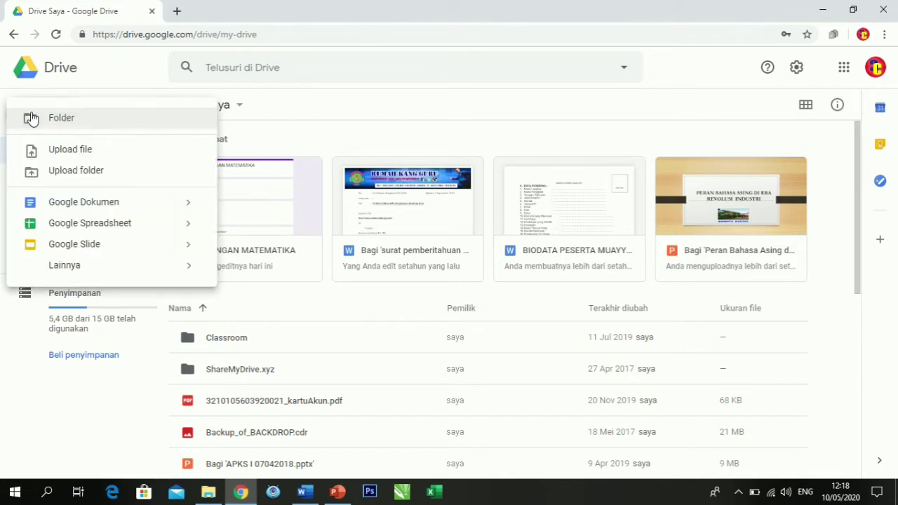
pyautogui.click(89, 150)
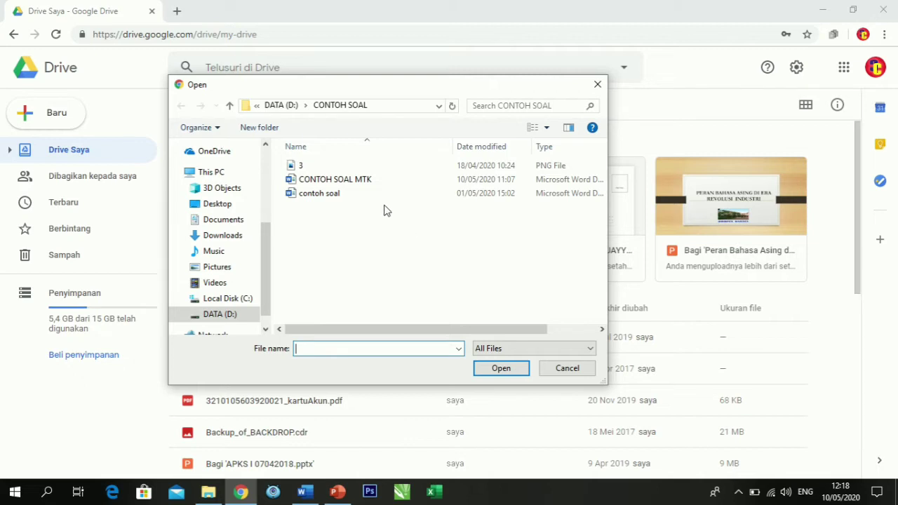
pyautogui.click(356, 183)
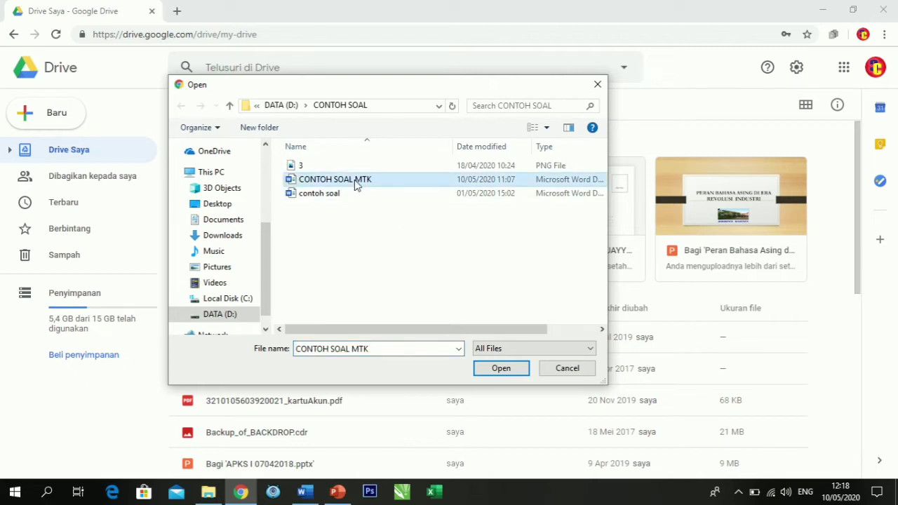
pyautogui.click(488, 373)
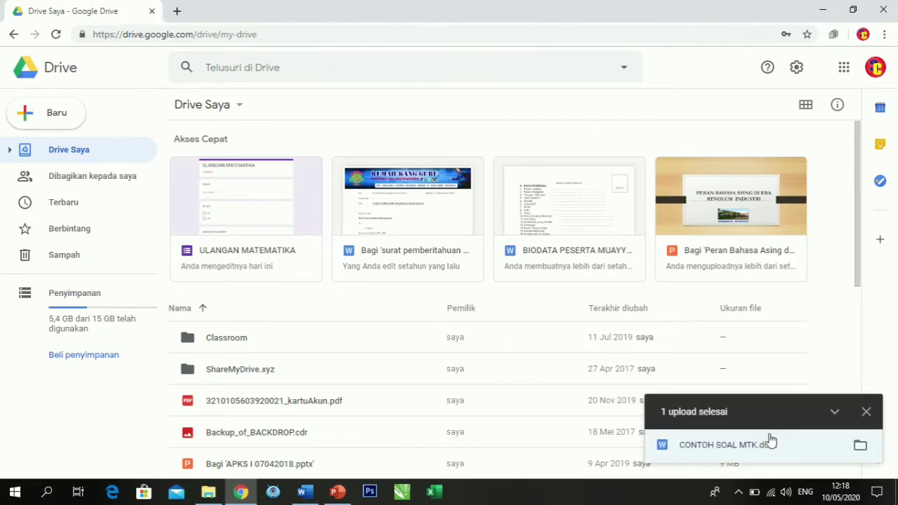
# Preview the uploaded CONTOH SOAL MTK.docx, dismiss the comment tip and open the file with Google Docs.
pyautogui.click(740, 446)
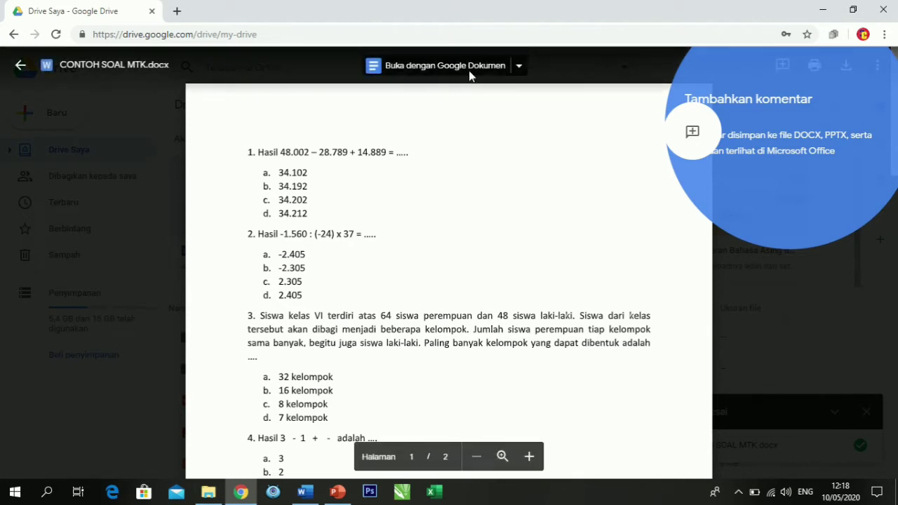
pyautogui.click(772, 127)
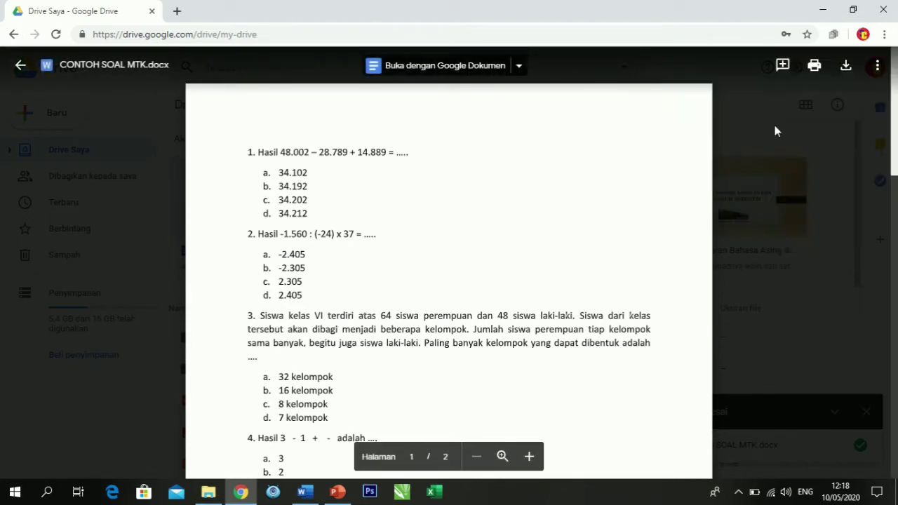
pyautogui.click(478, 68)
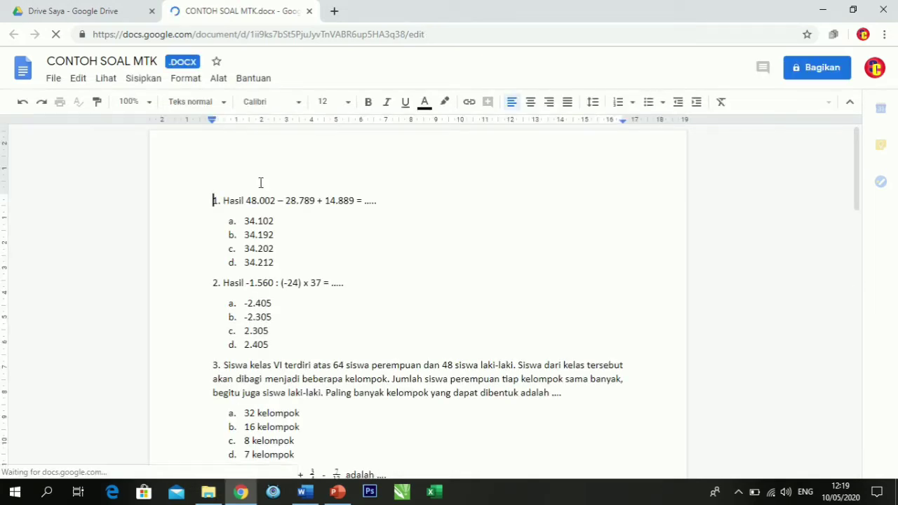
# Save the opened DOCX file as a native Google Docs document.
pyautogui.scroll(-4, 261, 183)
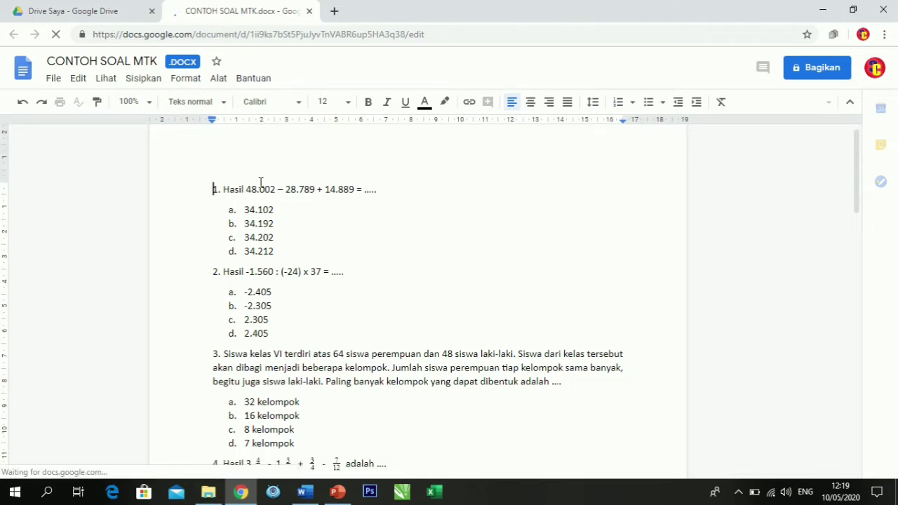
pyautogui.click(53, 79)
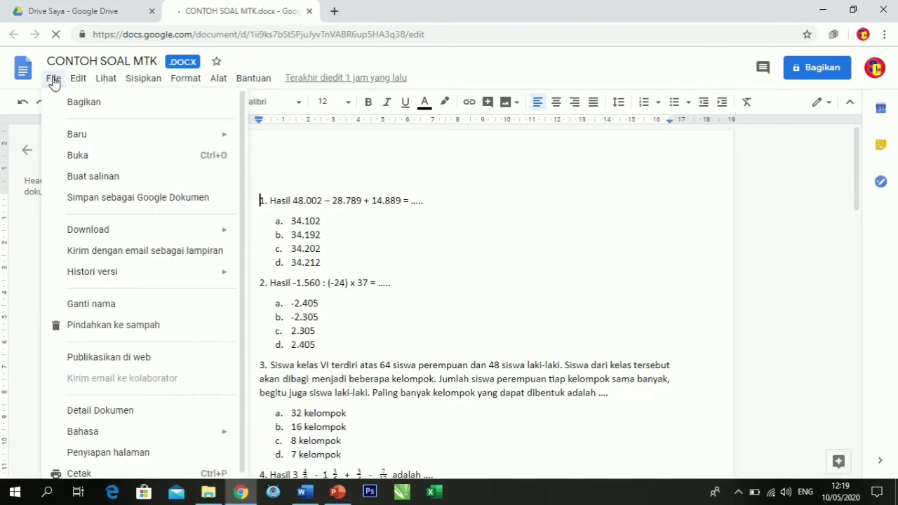
pyautogui.click(129, 199)
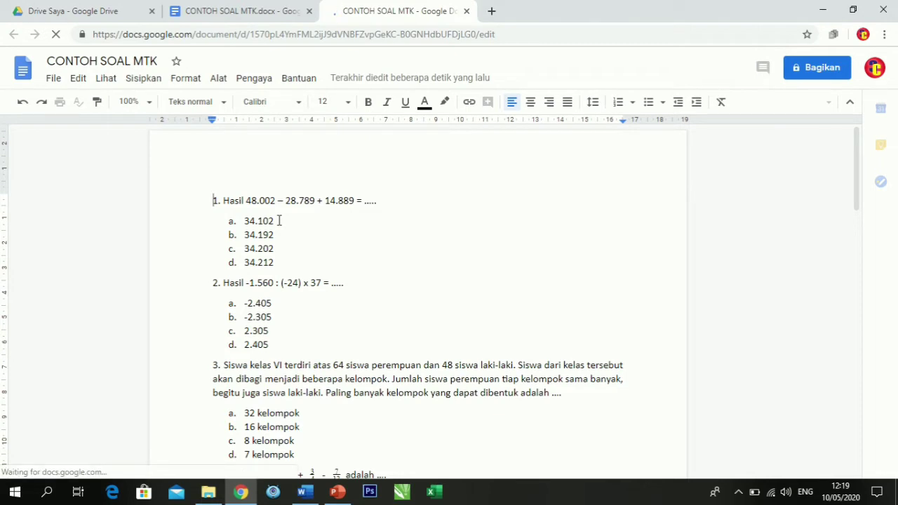
# Return to the My Drive file list and bring up the available actions for CONTOH SOAL MTK.docx.
pyautogui.click(77, 8)
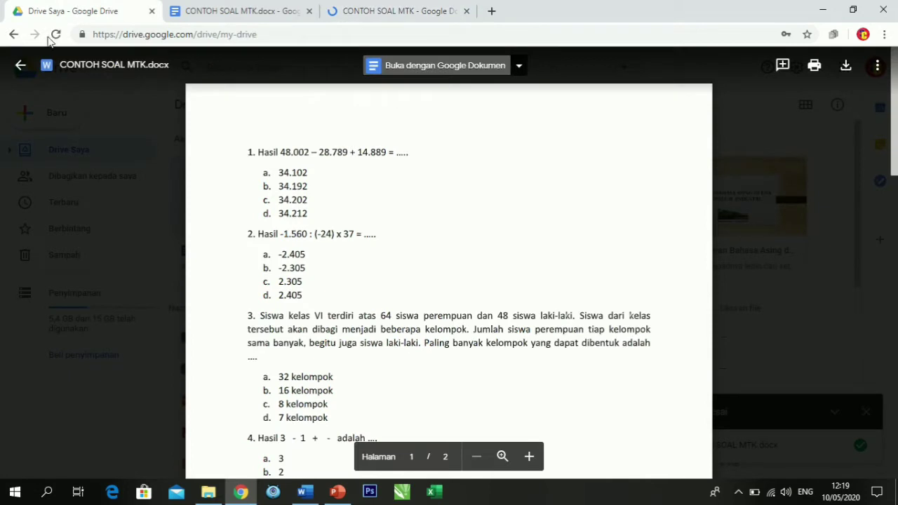
pyautogui.click(16, 67)
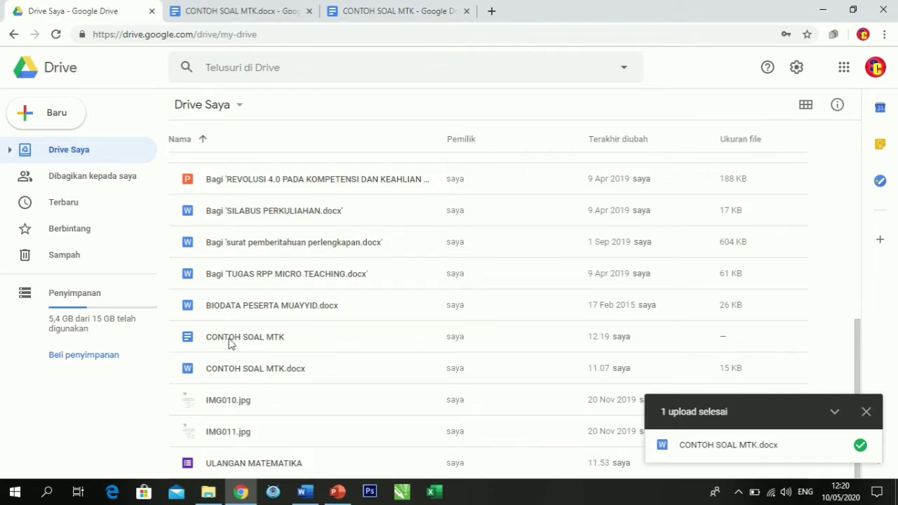
pyautogui.rightClick(228, 376)
pyautogui.click(281, 453)
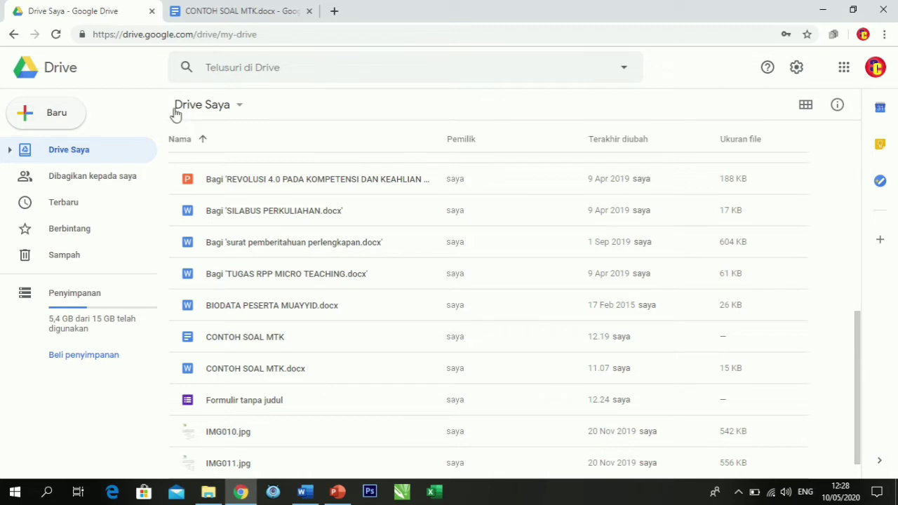
# Create a new blank Google Form from Drive and title it ULANGAN MATEMATIKA.
pyautogui.click(60, 120)
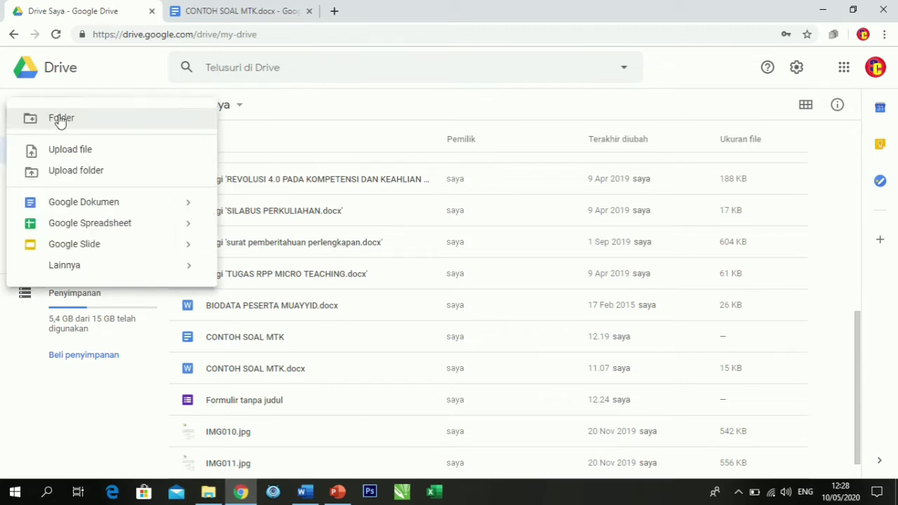
pyautogui.moveTo(140, 271)
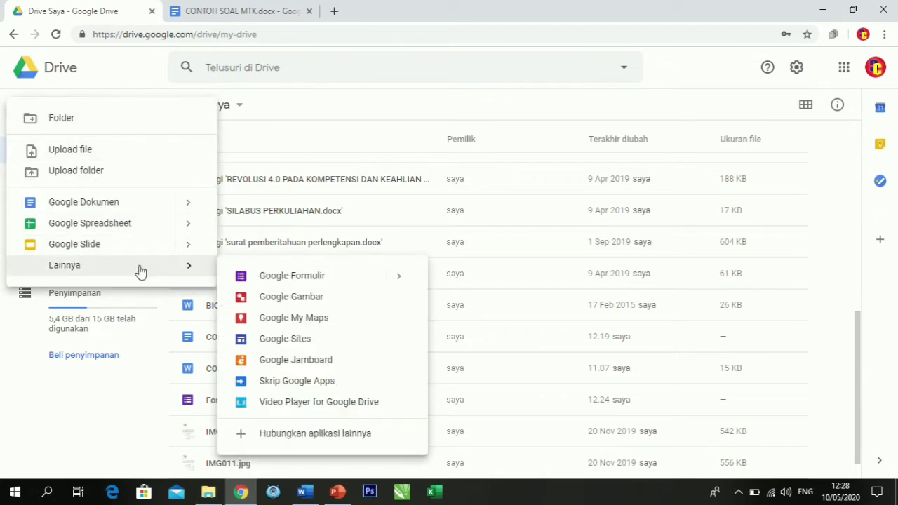
pyautogui.click(302, 284)
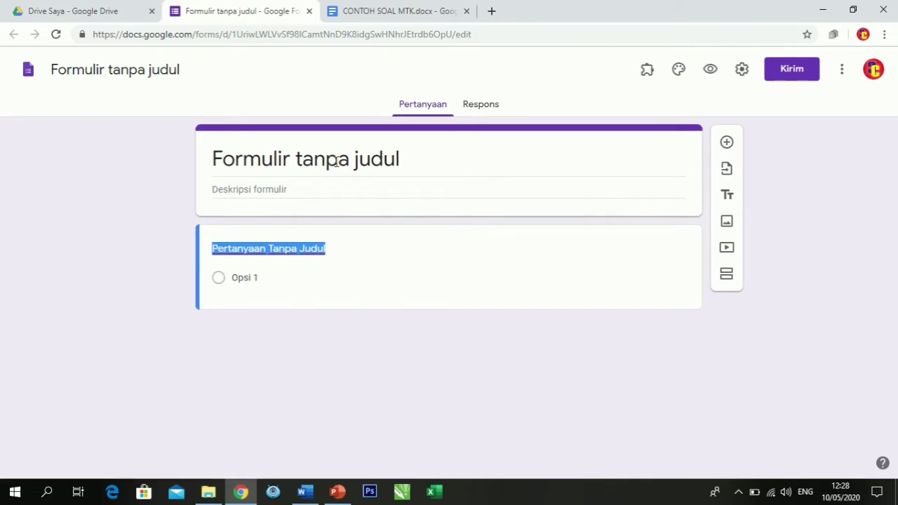
pyautogui.click(336, 161)
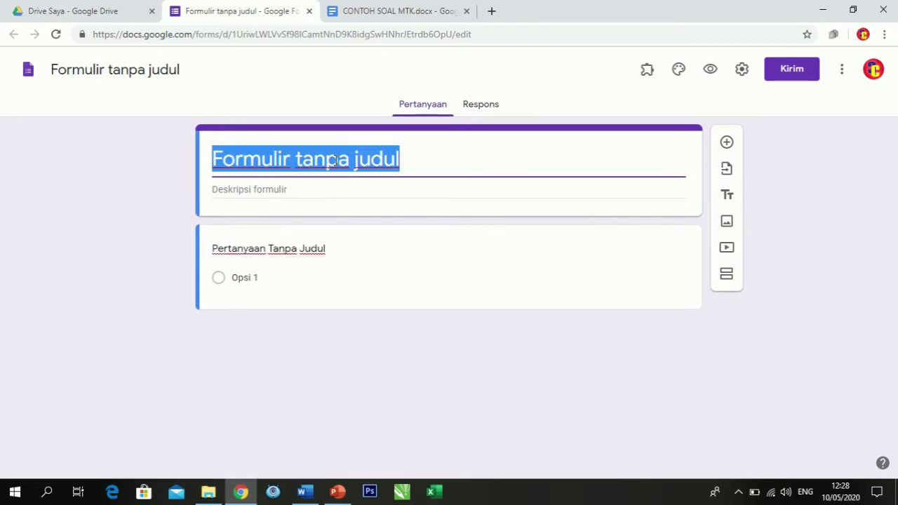
pyautogui.write('ULANGAN ')
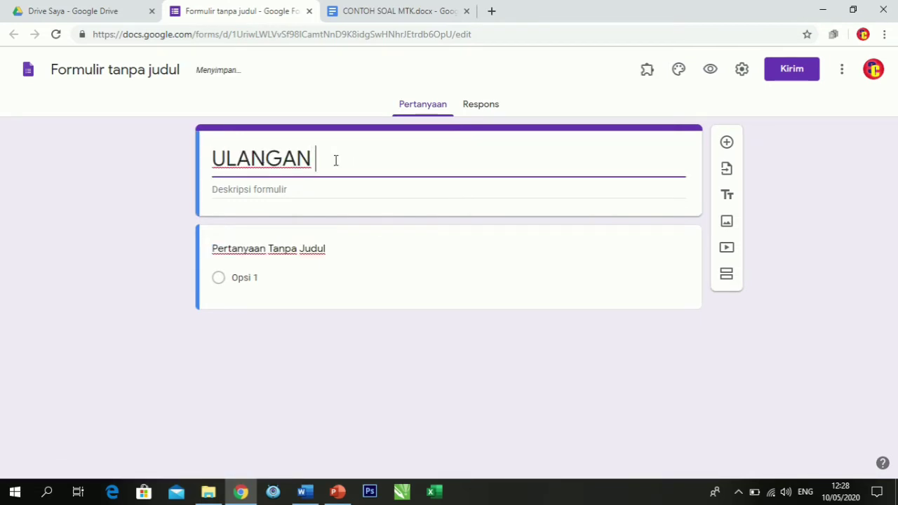
pyautogui.write('MATEM')
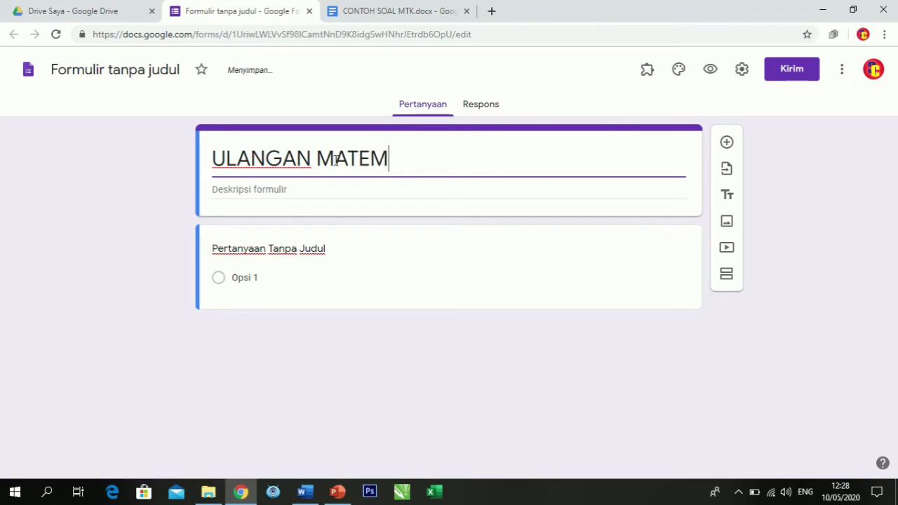
pyautogui.write('ATIKA')
# Title the form's first question NAMA and mark it as required.
pyautogui.click(298, 252)
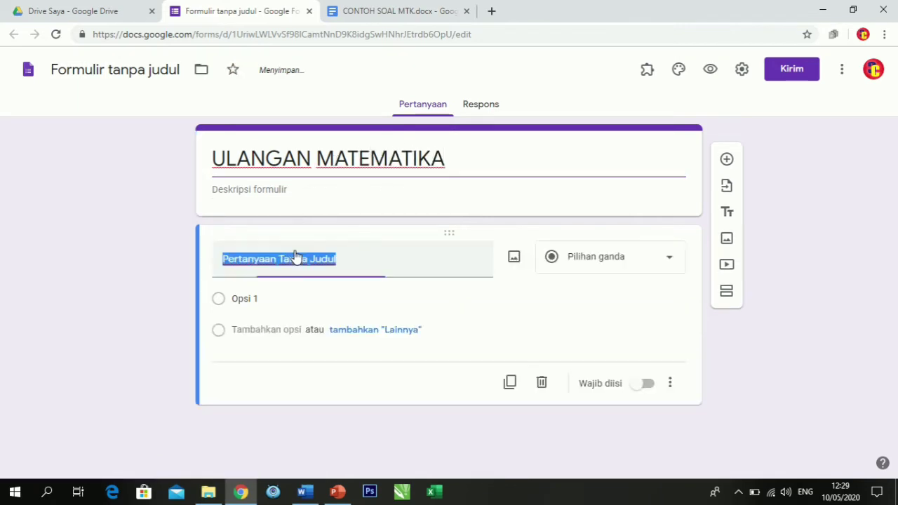
pyautogui.write('NAMA')
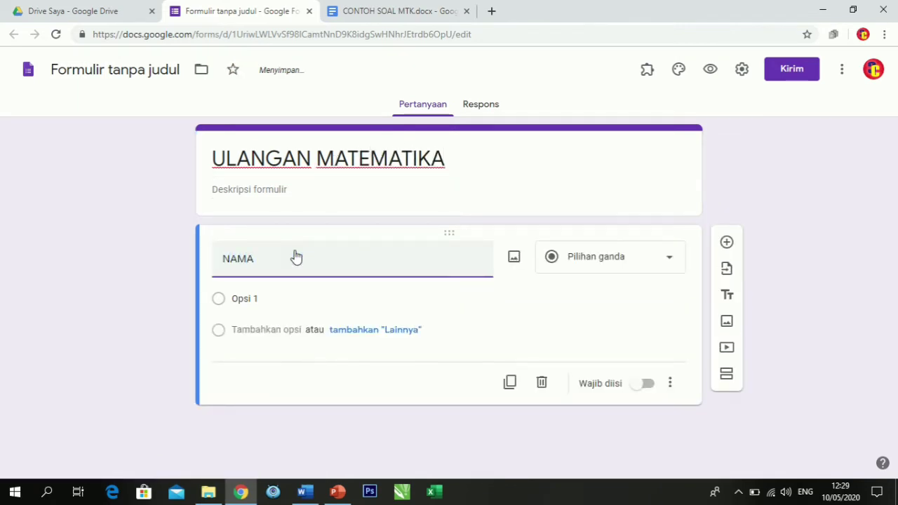
pyautogui.click(646, 361)
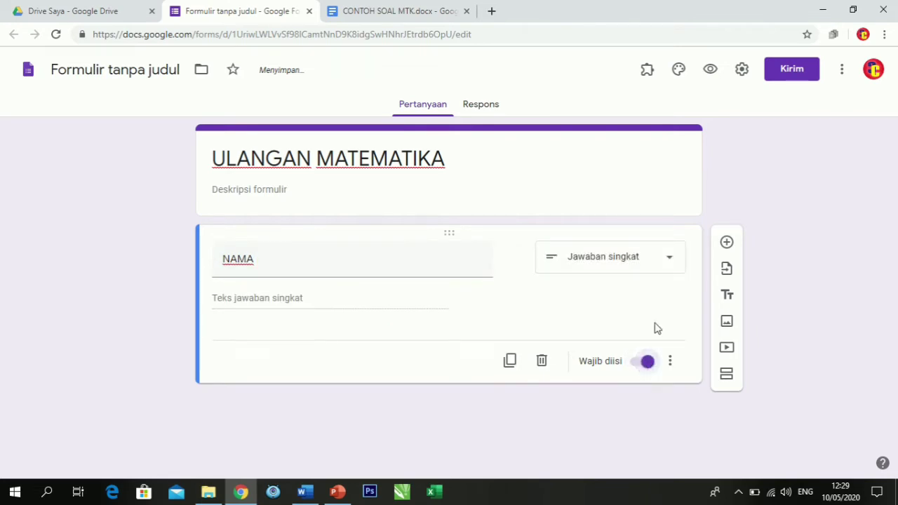
# Add a second question titled KELAS and set its type to checkboxes (Kotak Centang).
pyautogui.click(726, 243)
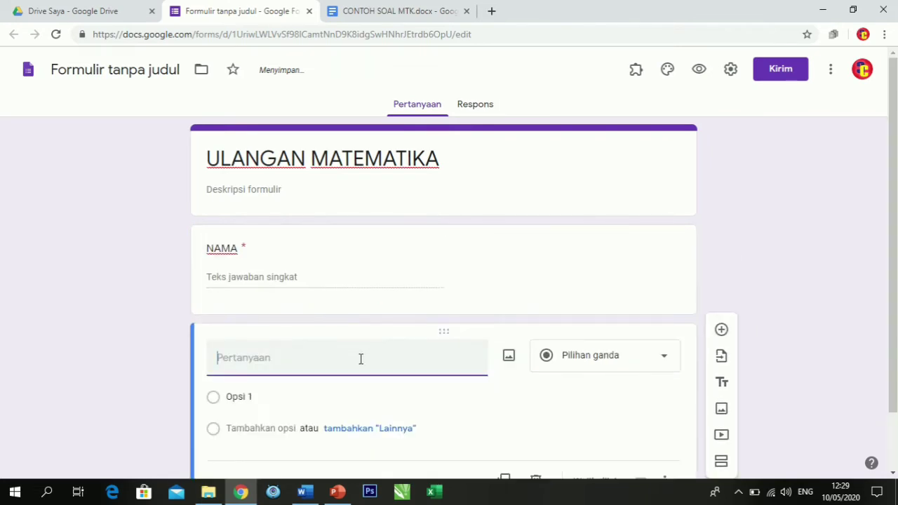
pyautogui.write('KELAS')
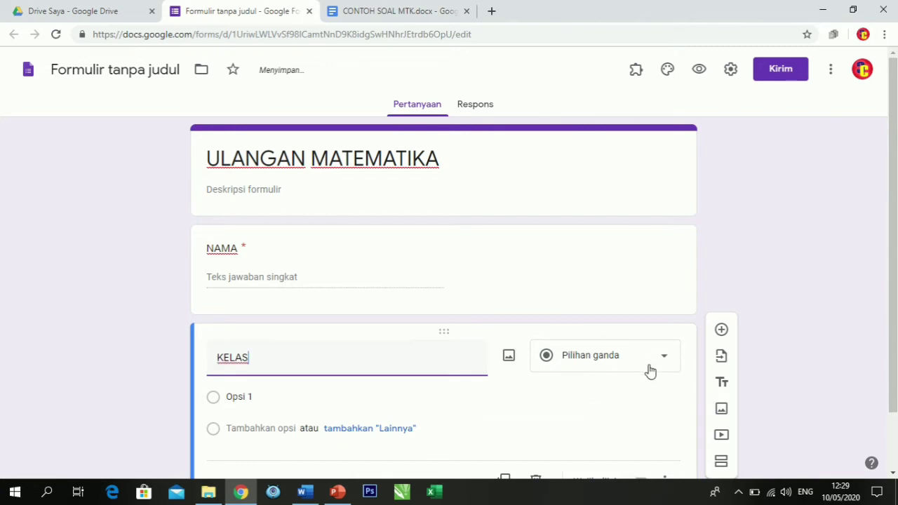
pyautogui.click(645, 361)
pyautogui.click(601, 199)
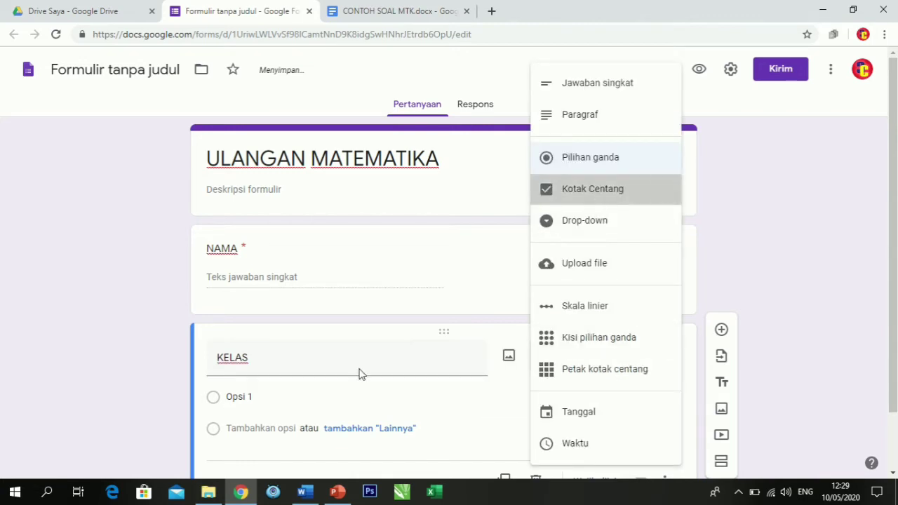
# Give the KELAS question the options 6 A and 6 B and mark it as required.
pyautogui.click(240, 390)
pyautogui.write('6 A')
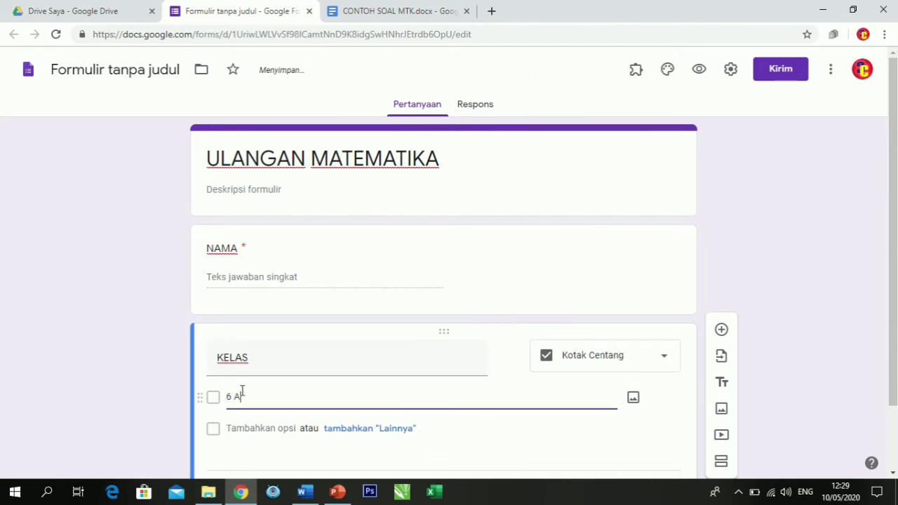
pyautogui.press('Return')
pyautogui.write('6 B')
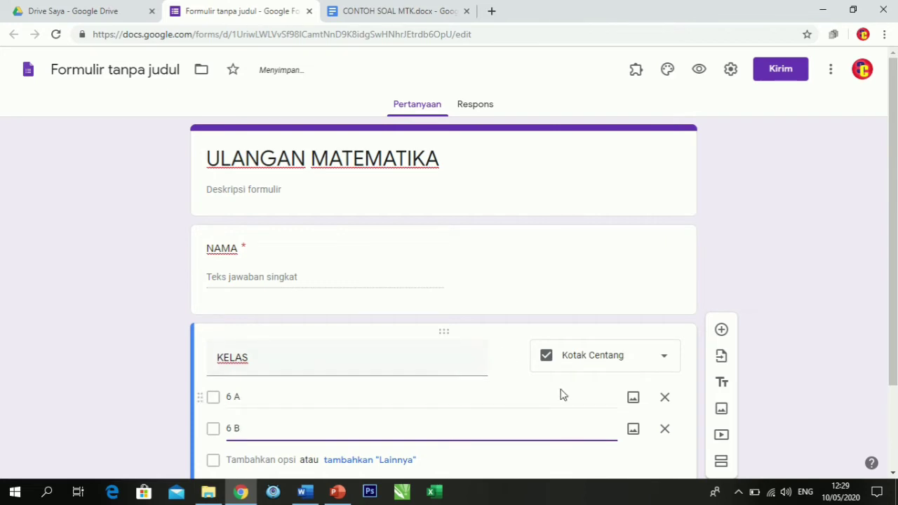
pyautogui.scroll(-2, 596, 403)
pyautogui.click(641, 414)
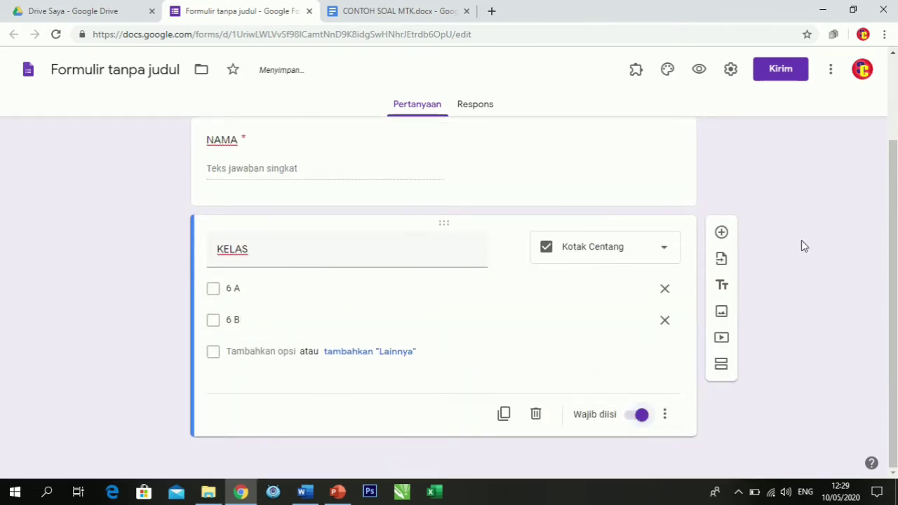
# Add a third question titled ABSENSI KEHADIRAN below KELAS.
pyautogui.click(721, 233)
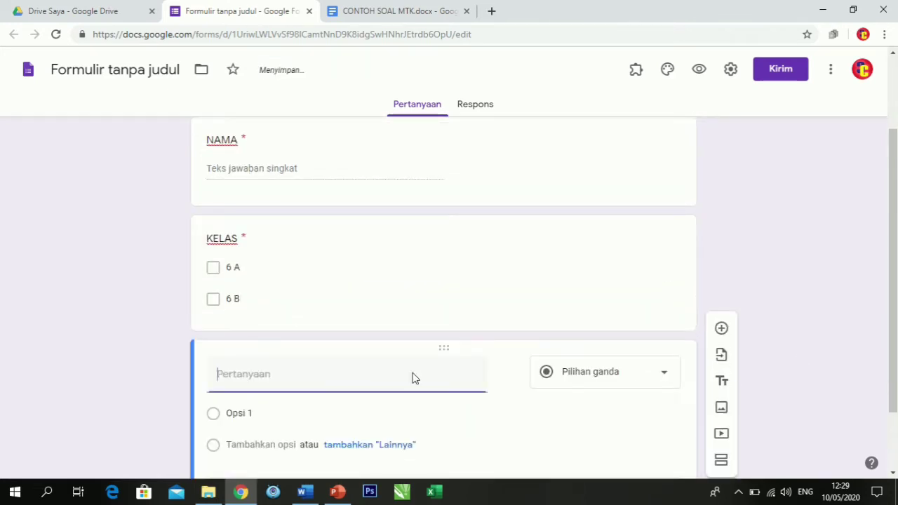
pyautogui.write('ANSEMS')
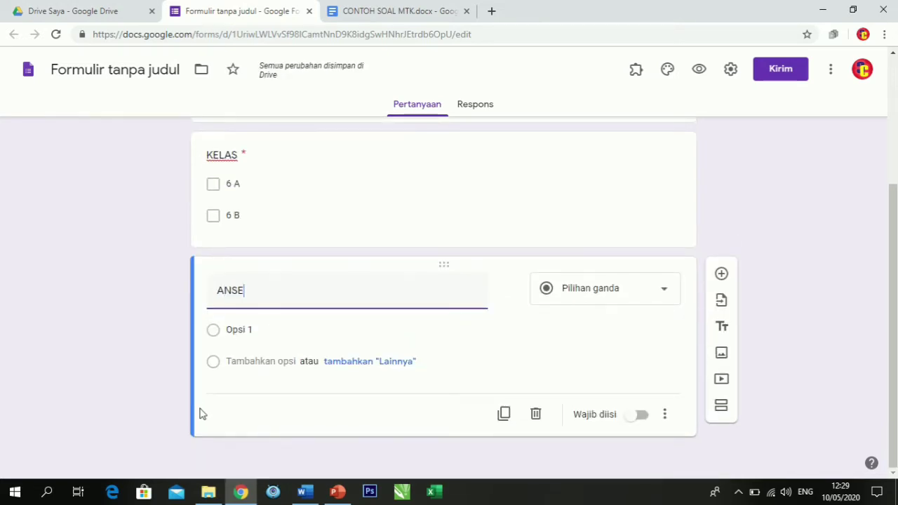
pyautogui.press('BackSpace')
pyautogui.press('BackSpace')
pyautogui.press('BackSpace')
pyautogui.press('BackSpace')
pyautogui.press('BackSpace')
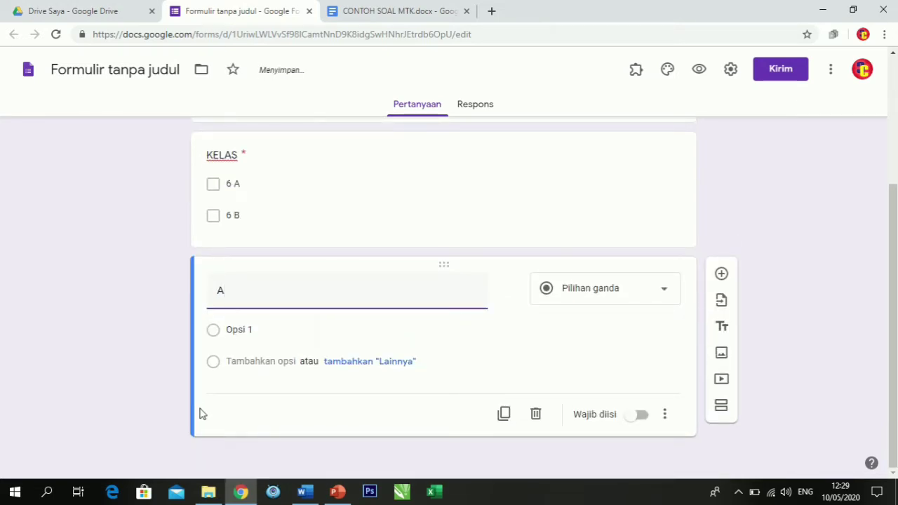
pyautogui.write('BSENSI KE')
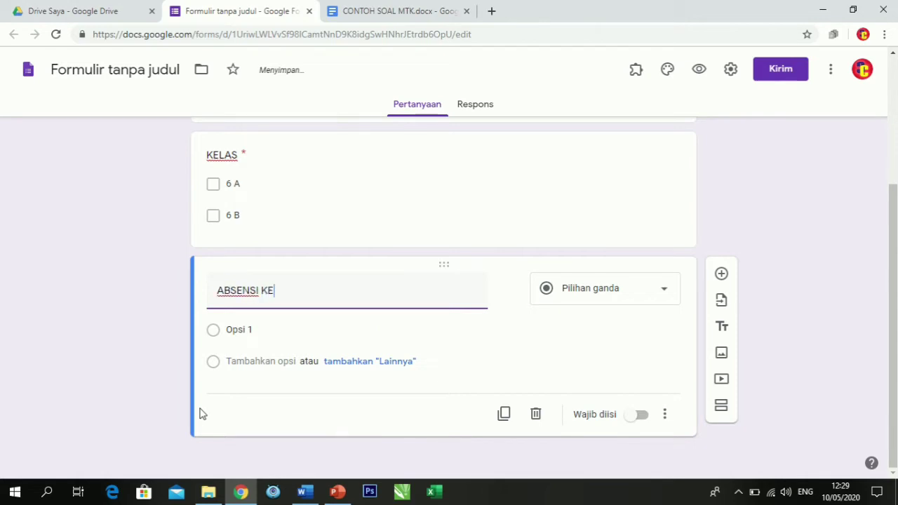
pyautogui.write('HADIRAN')
# Make ABSENSI KEHADIRAN a required checkbox question (Kotak Centang) with the options YA and TIDAK.
pyautogui.click(666, 307)
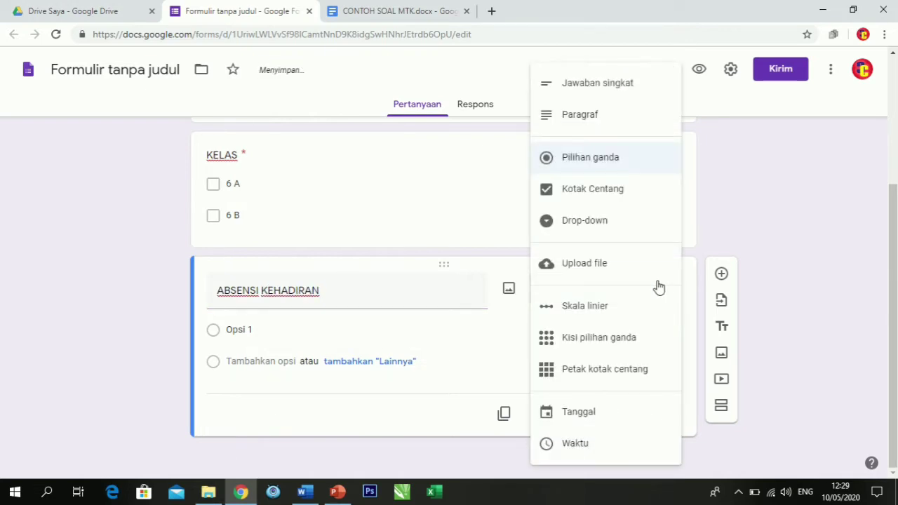
pyautogui.click(605, 191)
pyautogui.click(245, 334)
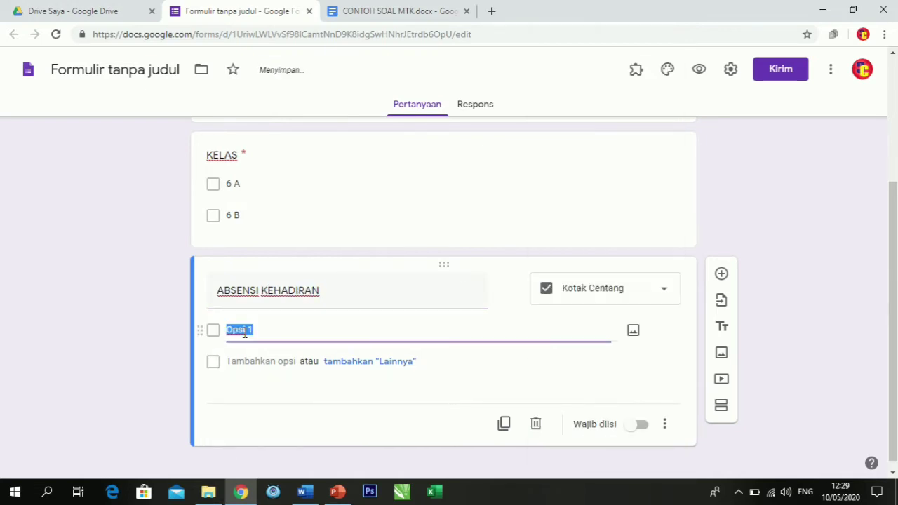
pyautogui.write('YA')
pyautogui.press('Return')
pyautogui.write('TID')
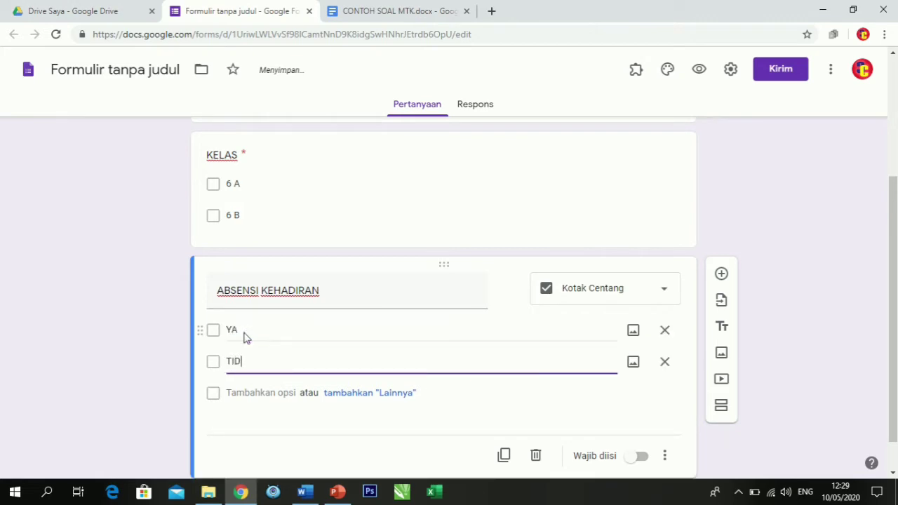
pyautogui.write('AK')
pyautogui.click(641, 457)
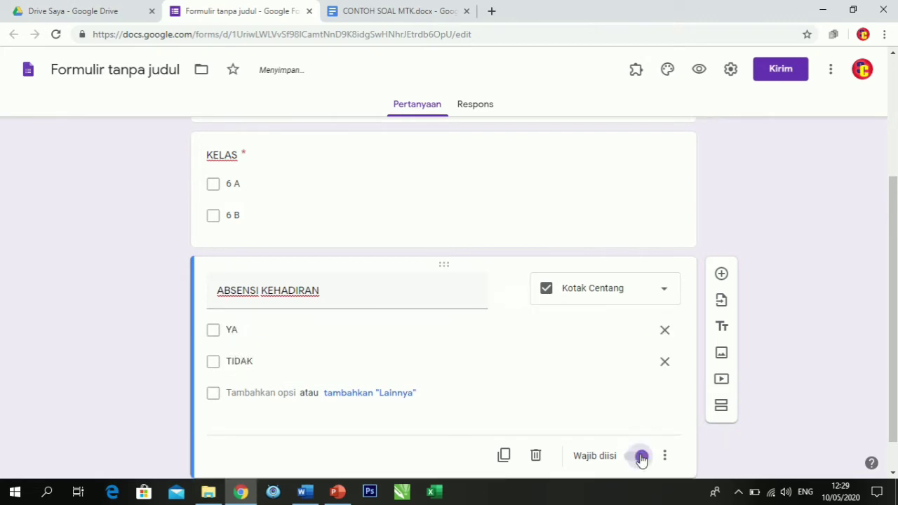
# Add a fourth question titled TOKEN / PASSWORD with the short-answer type (Jawaban singkat).
pyautogui.click(722, 275)
pyautogui.write('TO')
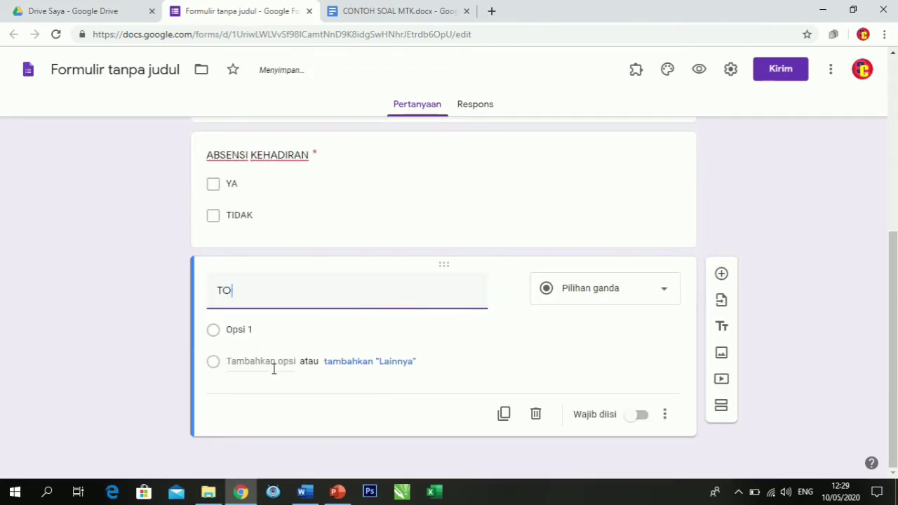
pyautogui.write('KEN / PASSWORD')
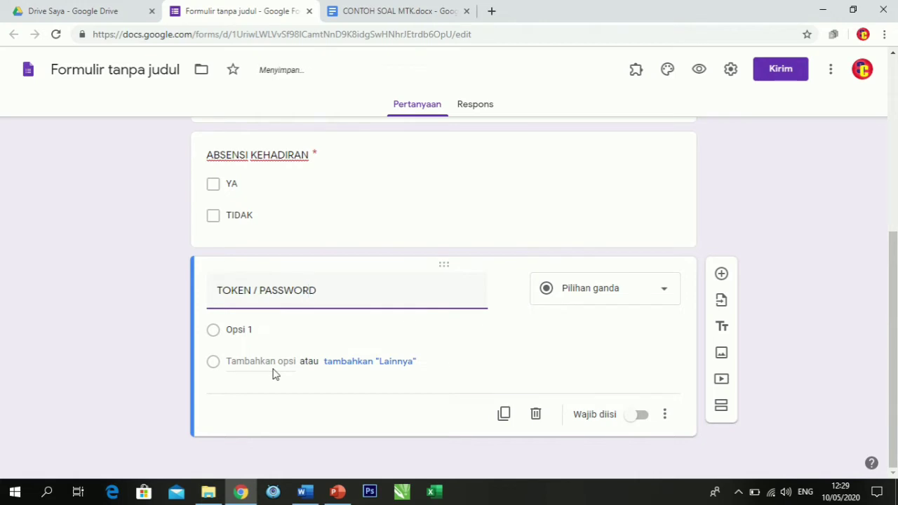
pyautogui.click(661, 320)
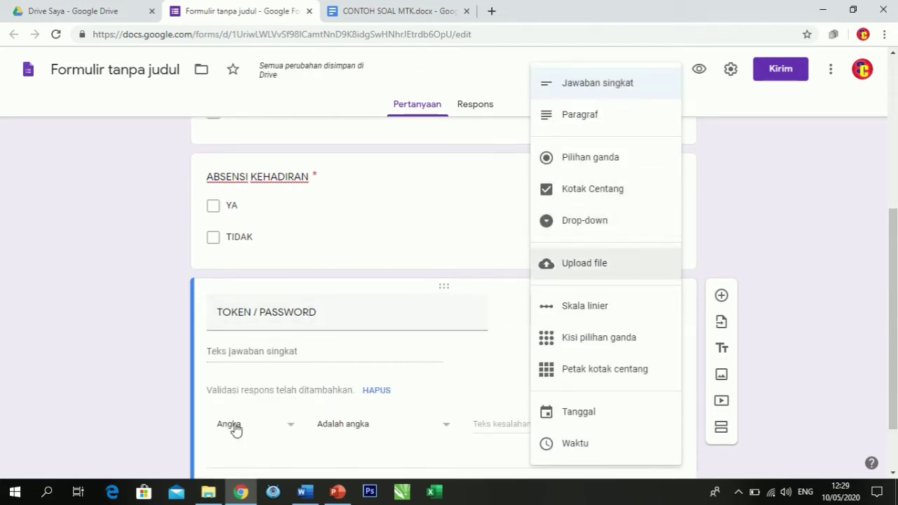
# Set the TOKEN / PASSWORD response validation to text (Teks) that contains (Berisi) the access token.
pyautogui.click(249, 427)
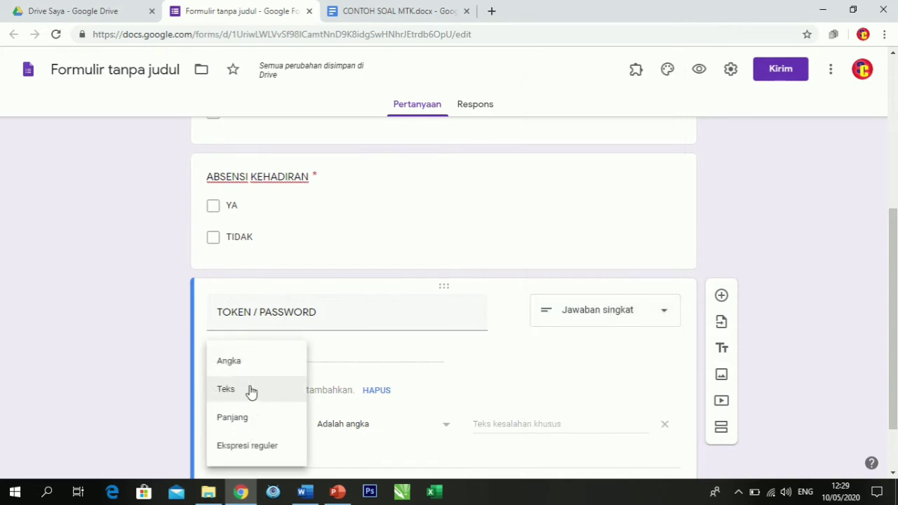
pyautogui.click(251, 391)
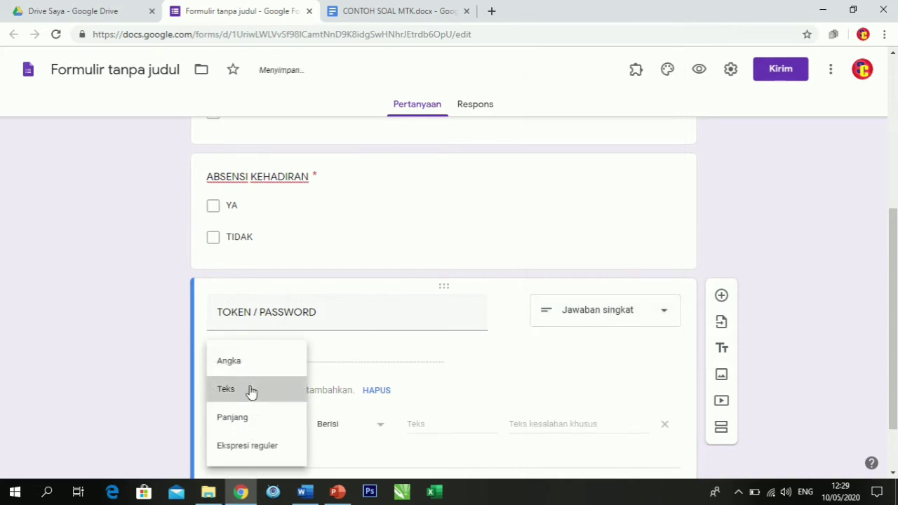
pyautogui.click(425, 424)
pyautogui.write('12')
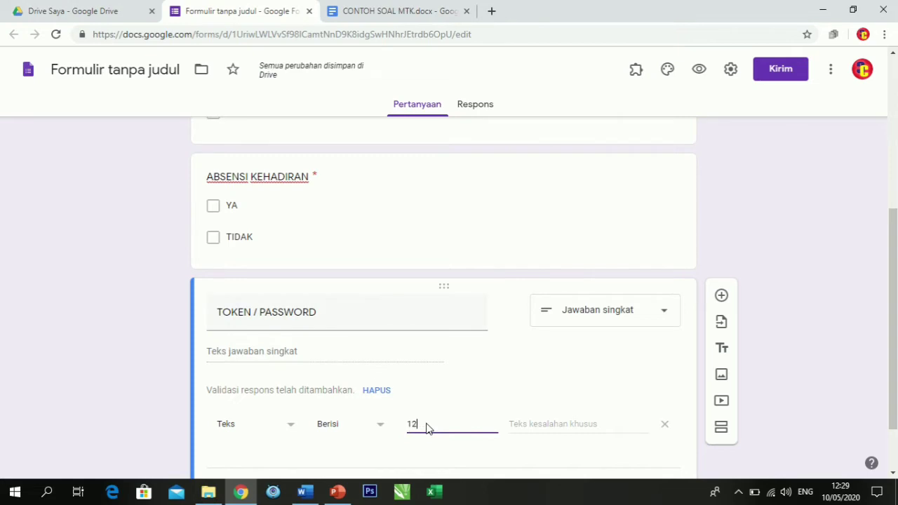
pyautogui.write('34oke')
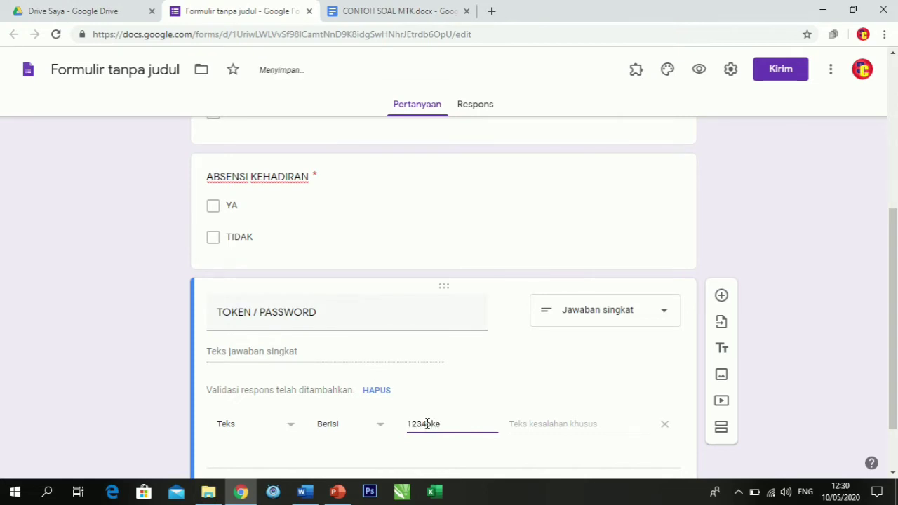
# Set the validation's custom error text to "maaf token yang anda masukkan salah" and mark the TOKEN / PASSWORD question as required.
pyautogui.click(562, 428)
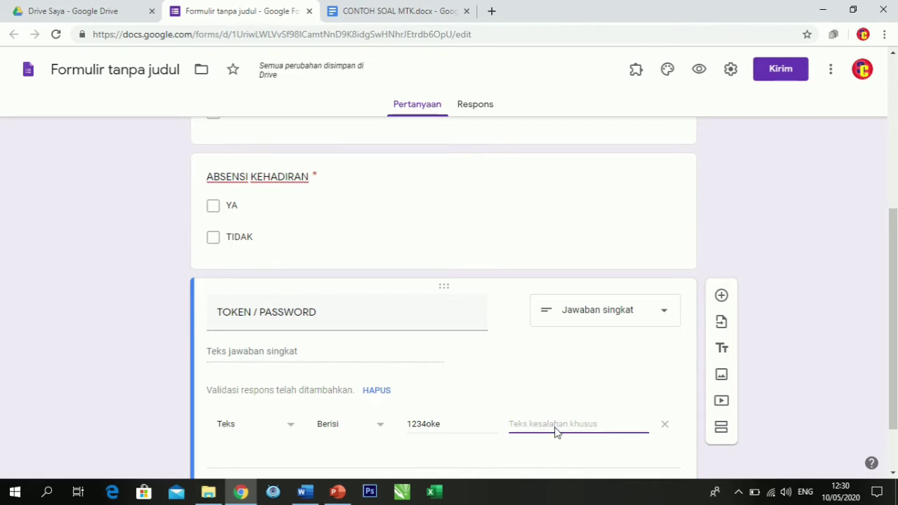
pyautogui.write('ma')
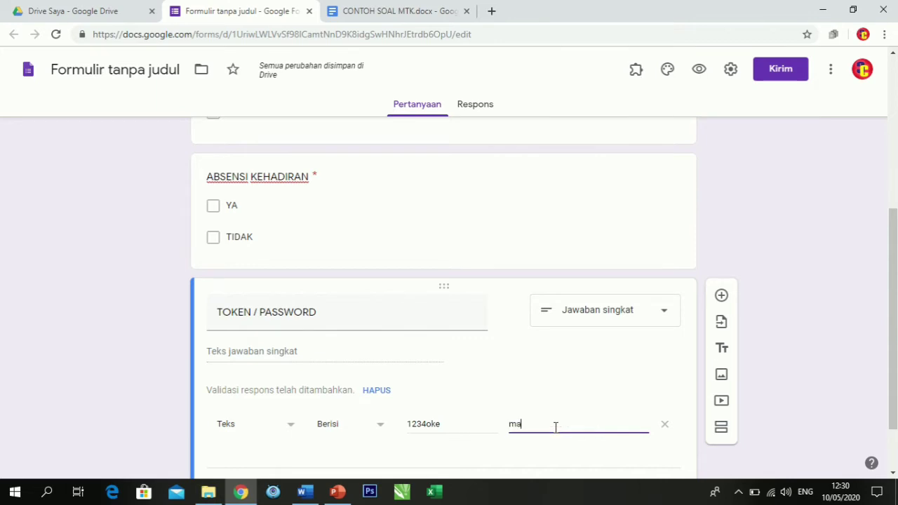
pyautogui.write('af t')
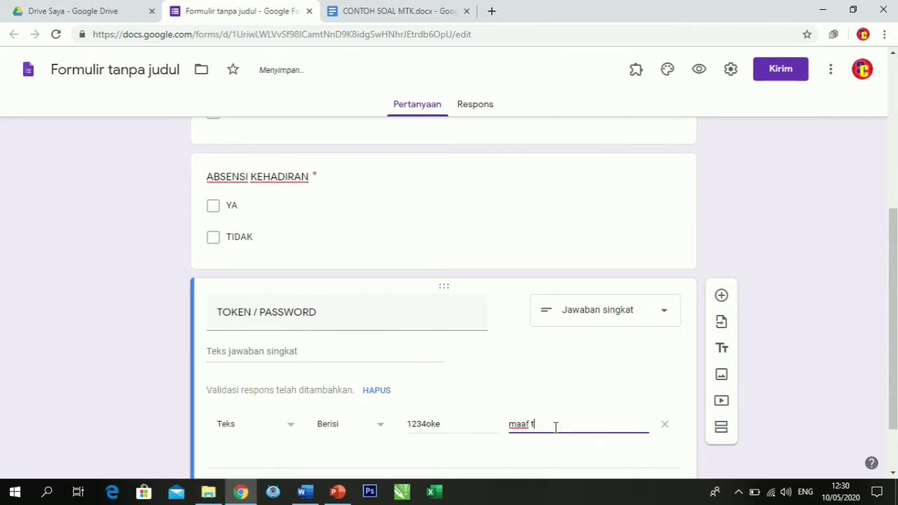
pyautogui.write('oken yang')
pyautogui.write('anda masukk')
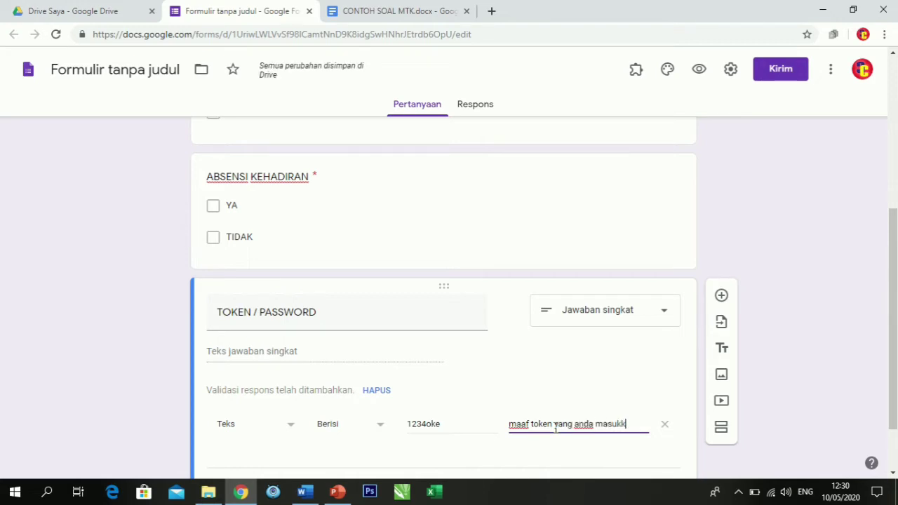
pyautogui.write('an salah')
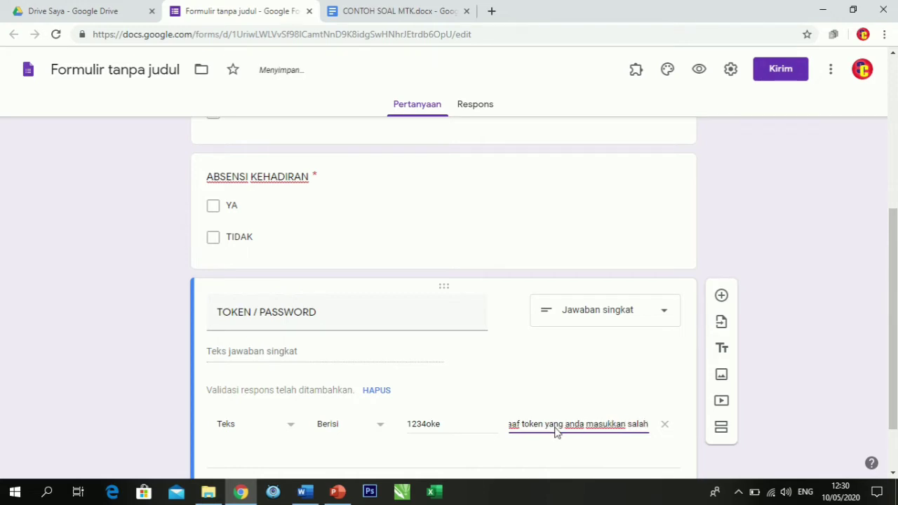
pyautogui.scroll(-1, 618, 419)
pyautogui.click(644, 419)
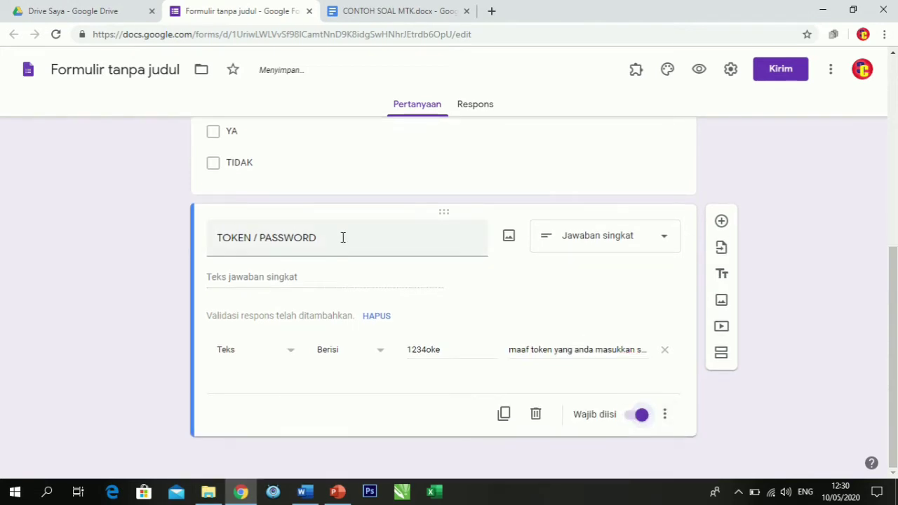
# Add a new section to the form after the TOKEN / PASSWORD question.
pyautogui.scroll(2, 344, 239)
pyautogui.scroll(4, 344, 239)
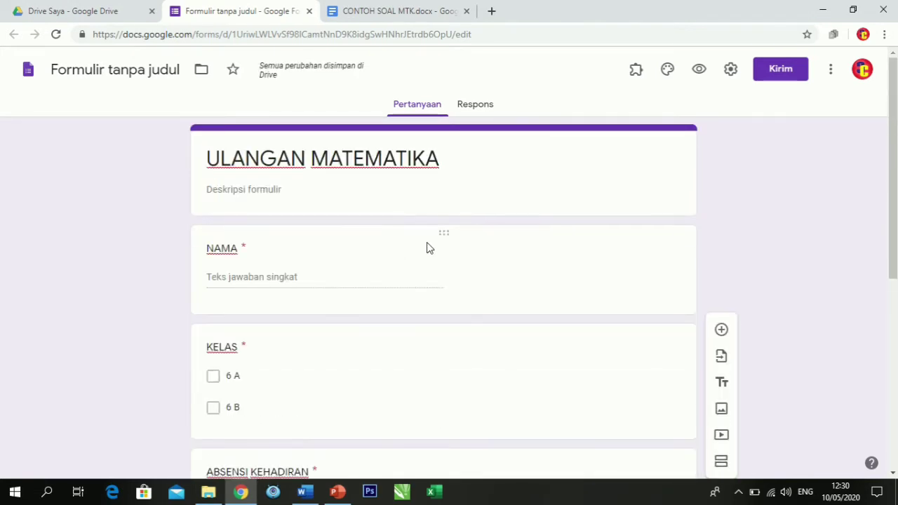
pyautogui.scroll(-1, 605, 272)
pyautogui.scroll(-5, 618, 273)
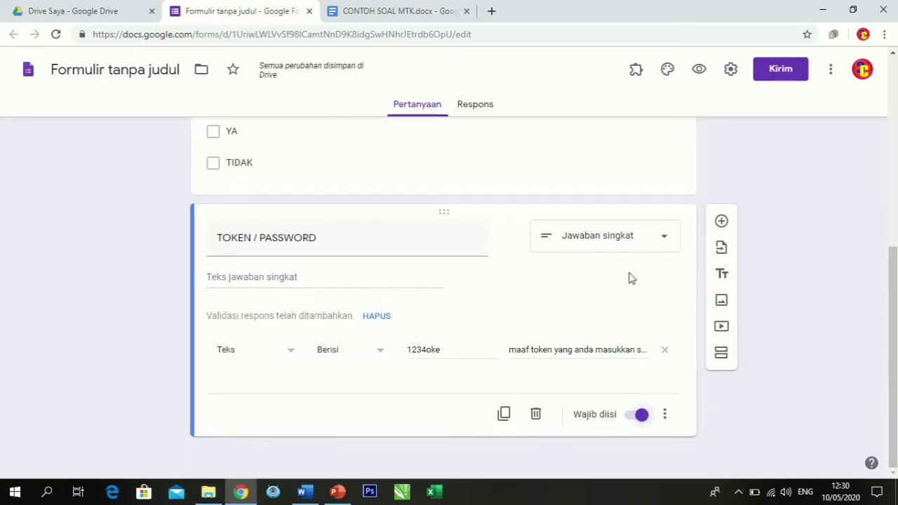
pyautogui.click(723, 360)
# Review the identity questions in section 1 and the empty second section below them.
pyautogui.scroll(6, 415, 330)
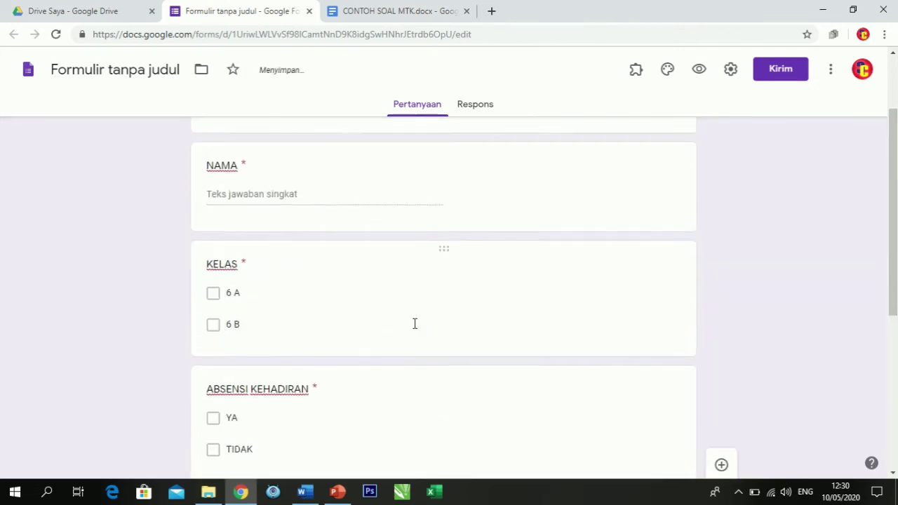
pyautogui.scroll(-2, 384, 285)
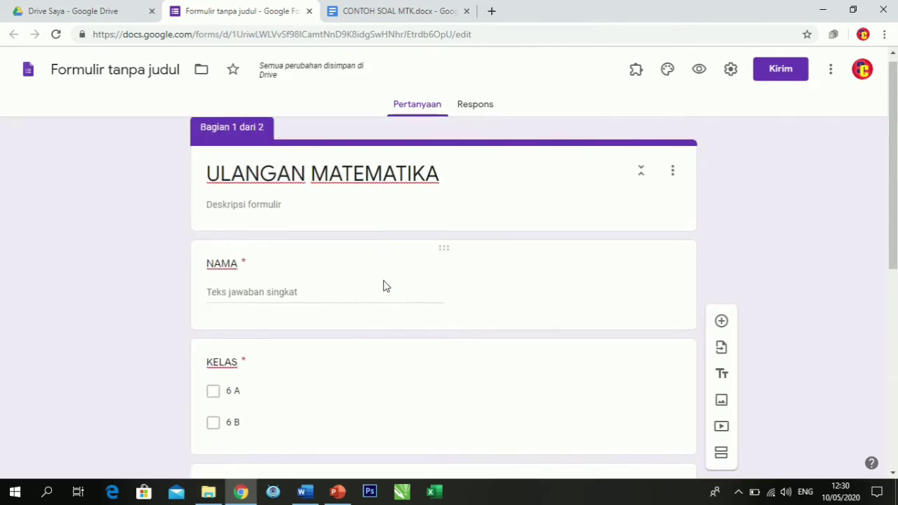
pyautogui.scroll(-1, 318, 329)
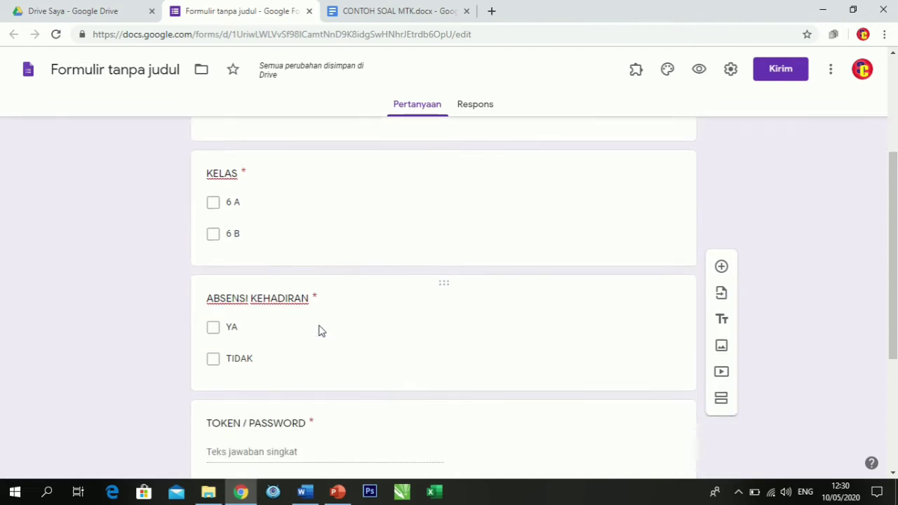
pyautogui.scroll(-3, 319, 329)
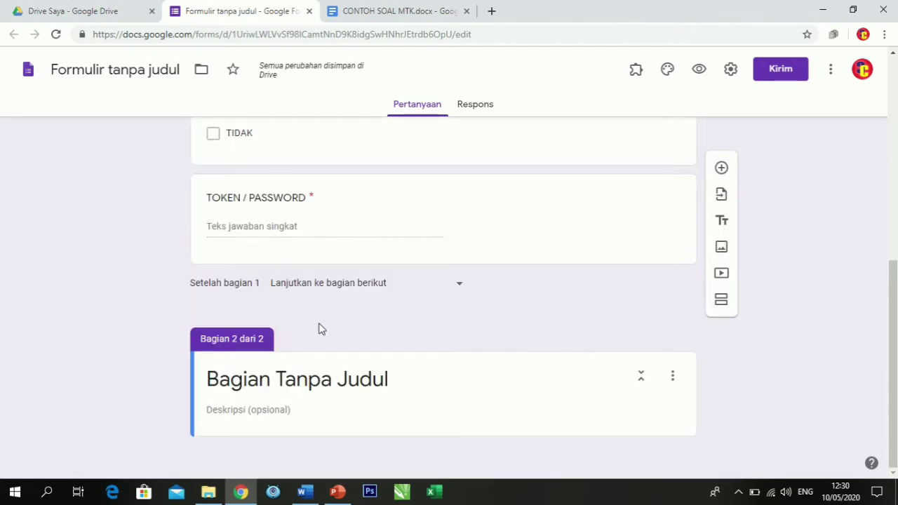
pyautogui.scroll(6, 295, 231)
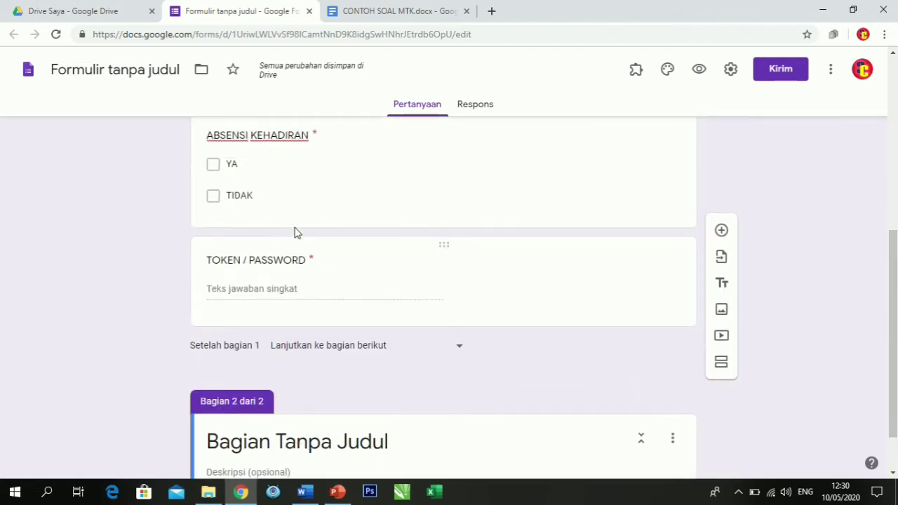
pyautogui.scroll(-6, 295, 240)
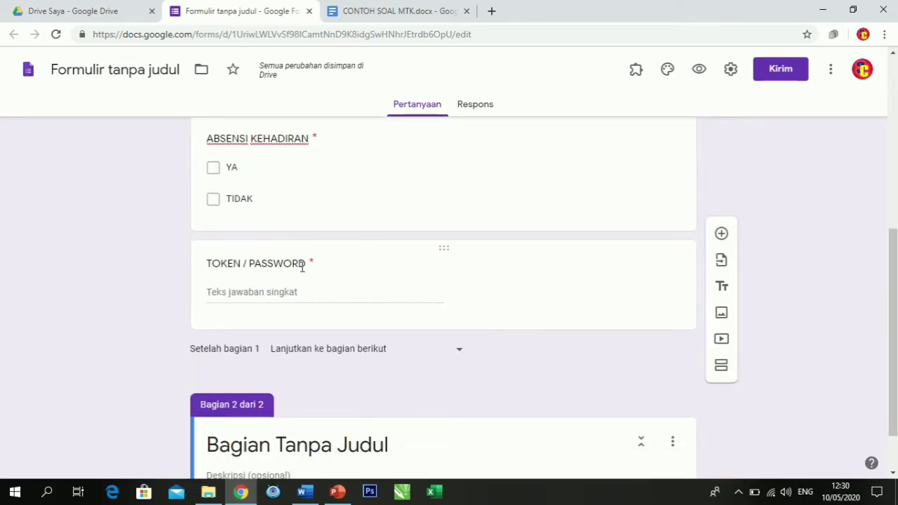
# Title the form's second section ULANGAN MATEMATIKA.
pyautogui.click(305, 378)
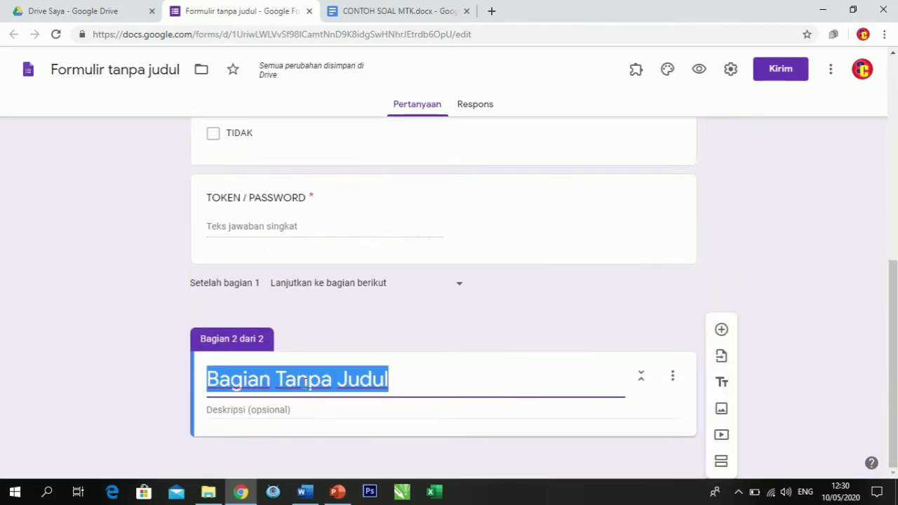
pyautogui.write('ul')
pyautogui.press('BackSpace')
pyautogui.press('BackSpace')
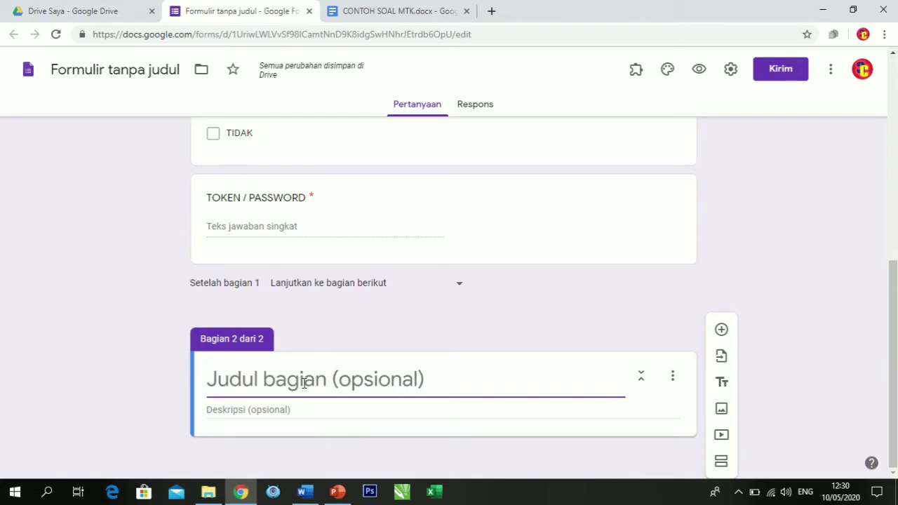
pyautogui.write('ULANGAN MATE')
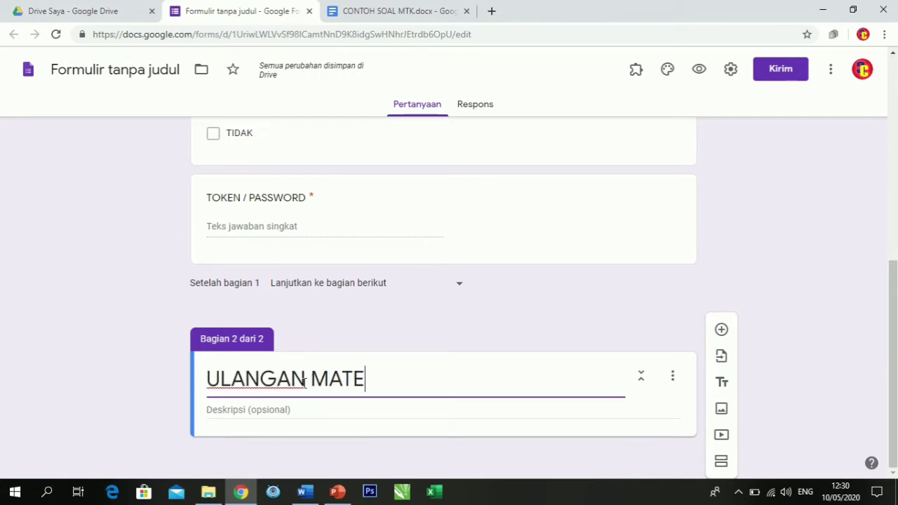
pyautogui.write('MATIKA')
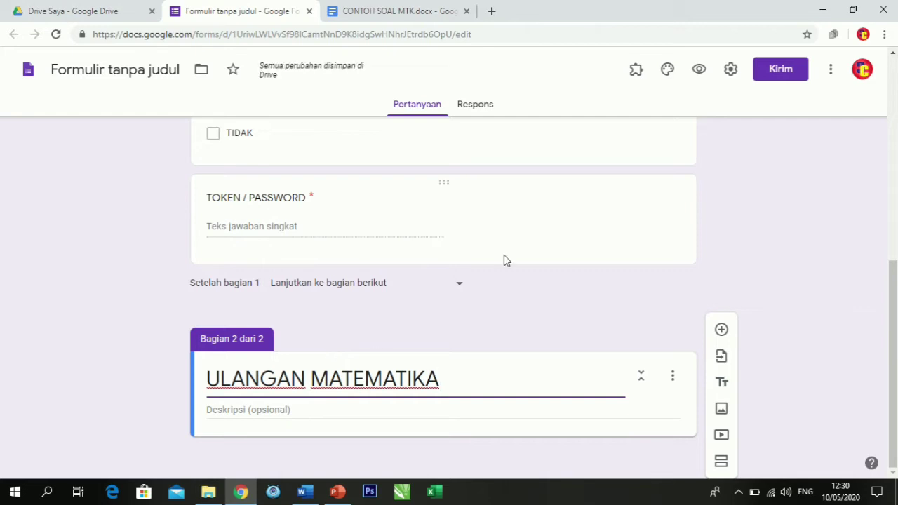
pyautogui.scroll(4, 504, 255)
pyautogui.scroll(-4, 421, 235)
pyautogui.click(307, 492)
pyautogui.click(241, 492)
# Search the G Suite Marketplace add-ons for Form Builder and open the Form Builder add-on's page.
pyautogui.click(830, 69)
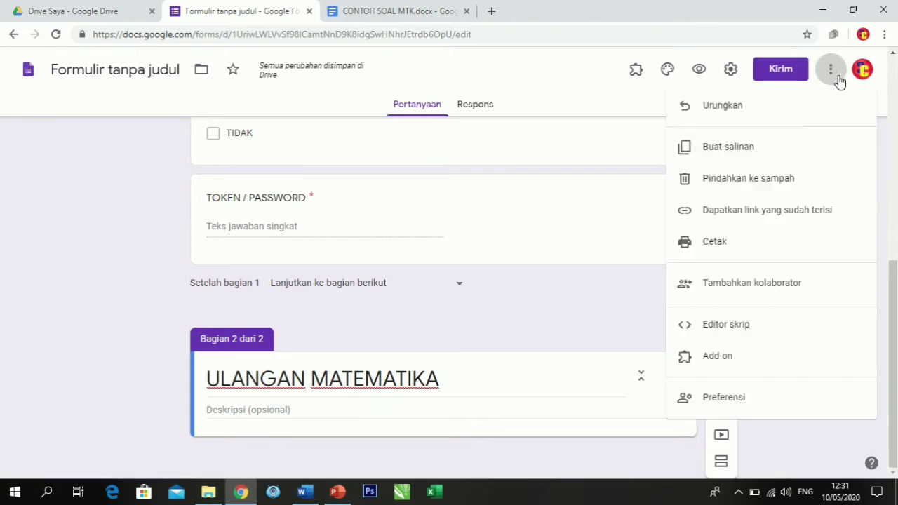
pyautogui.click(733, 359)
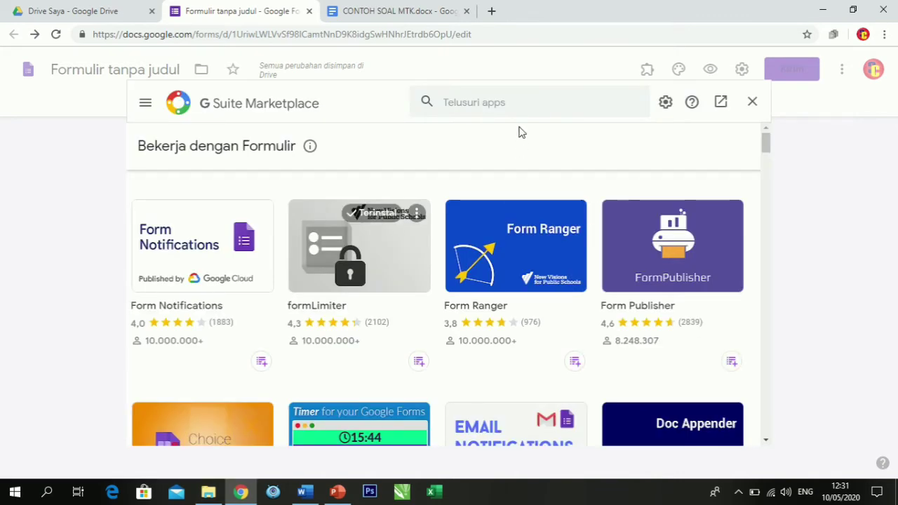
pyautogui.click(507, 101)
pyautogui.write('F')
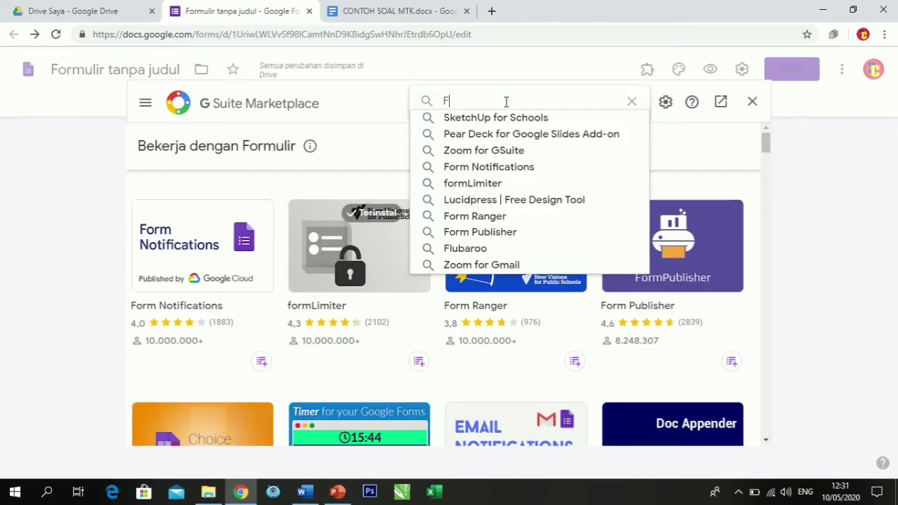
pyautogui.write('ORM ')
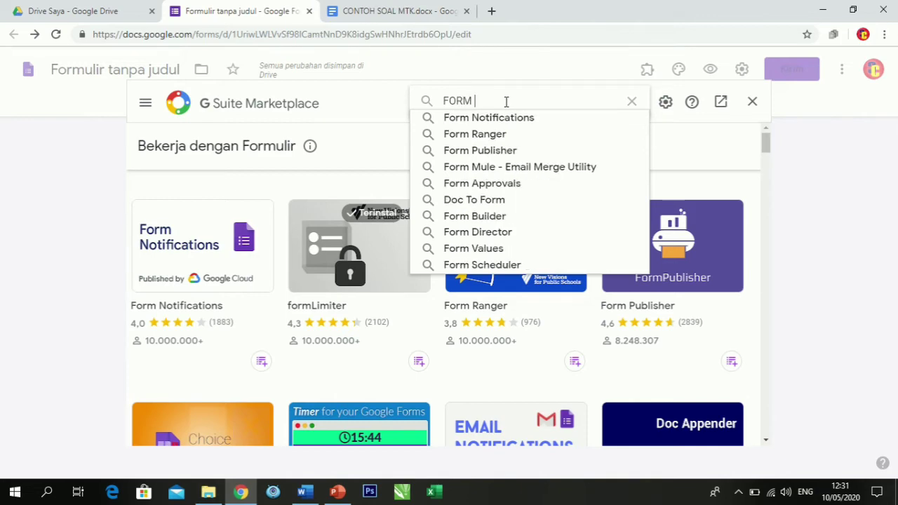
pyautogui.write('BUILDER')
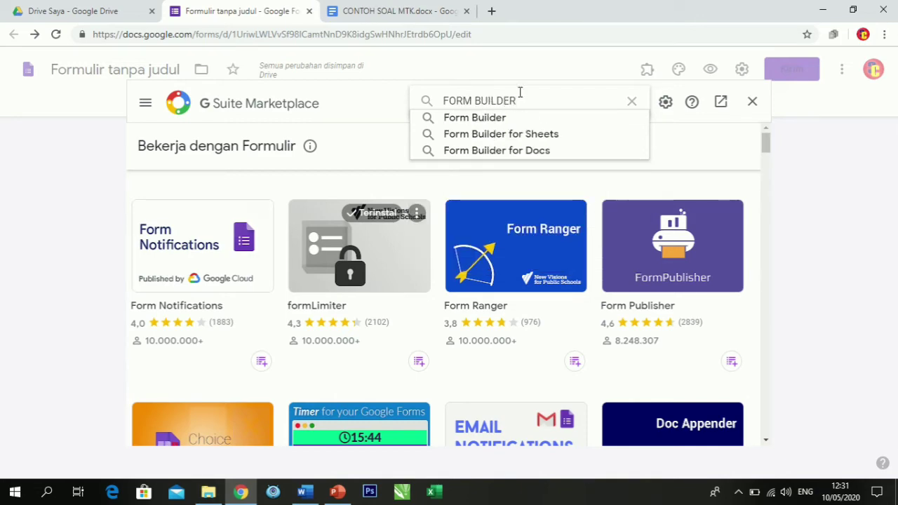
pyautogui.click(499, 120)
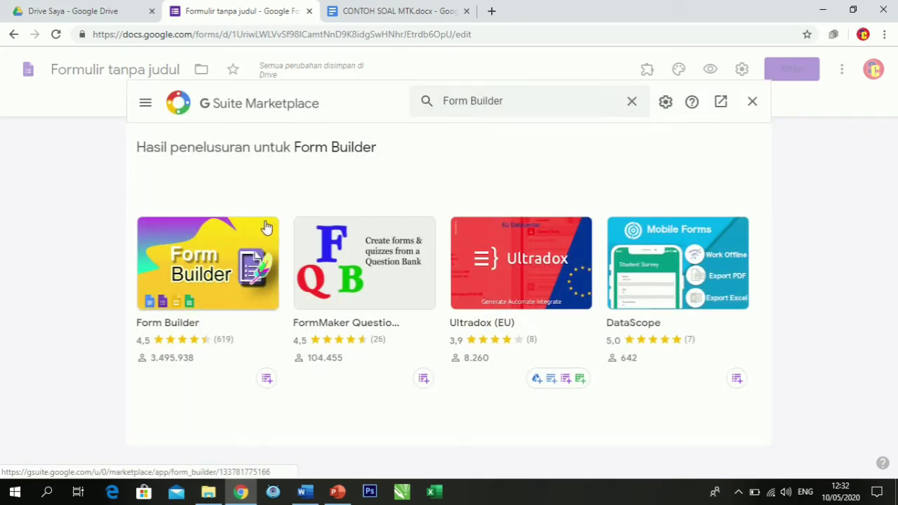
pyautogui.click(245, 243)
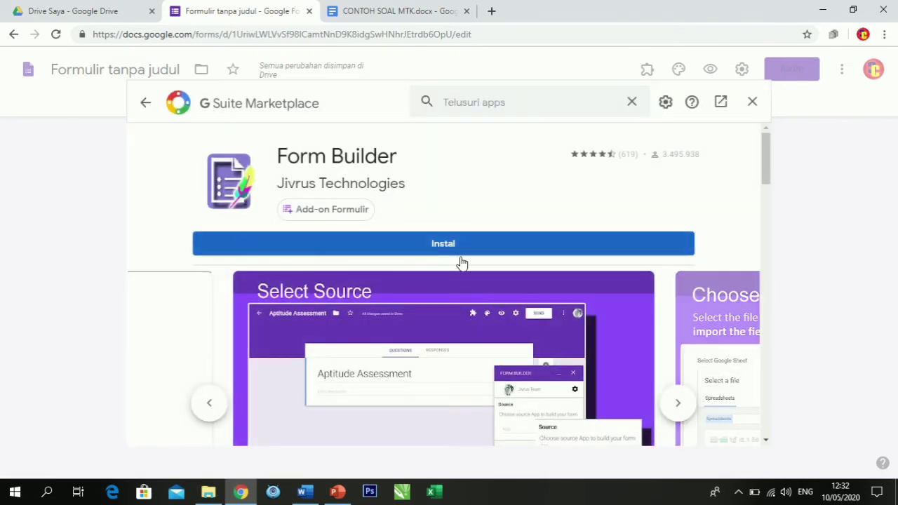
# Install the Form Builder add-on, granting it access to the signed-in Google account, and close the marketplace.
pyautogui.click(458, 247)
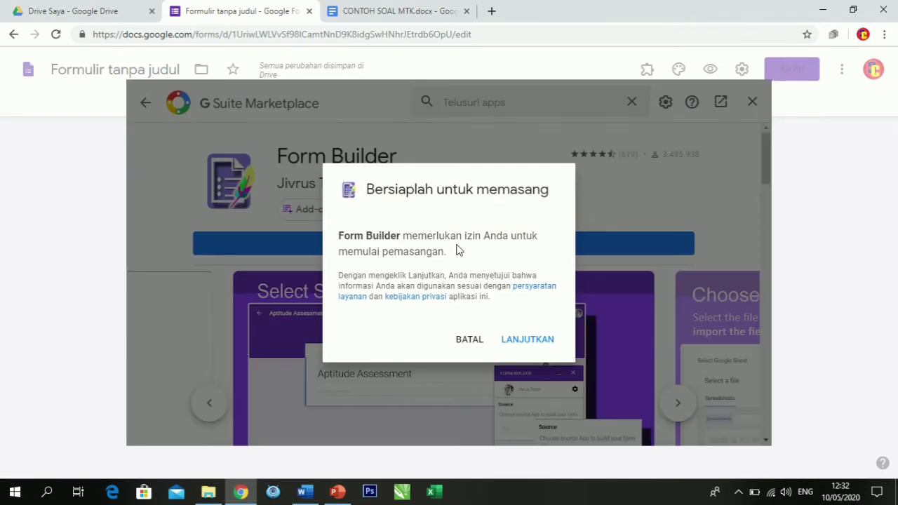
pyautogui.click(530, 343)
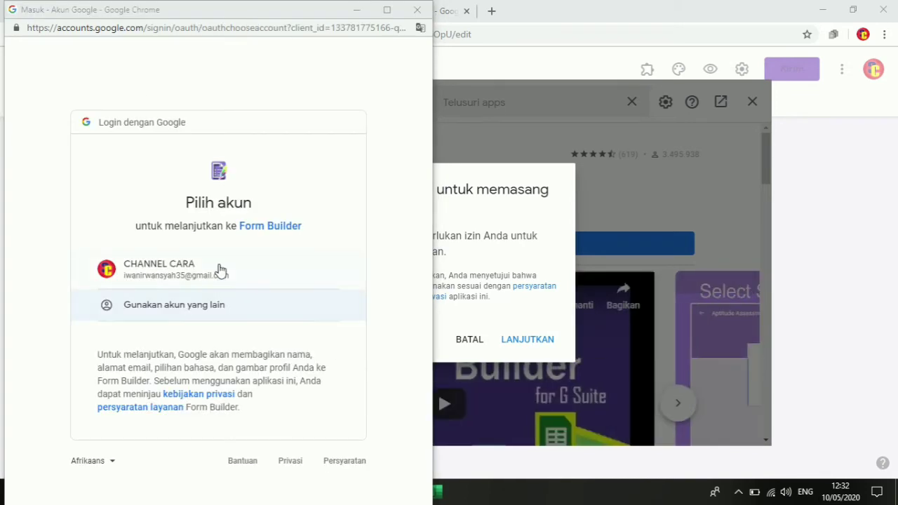
pyautogui.click(220, 277)
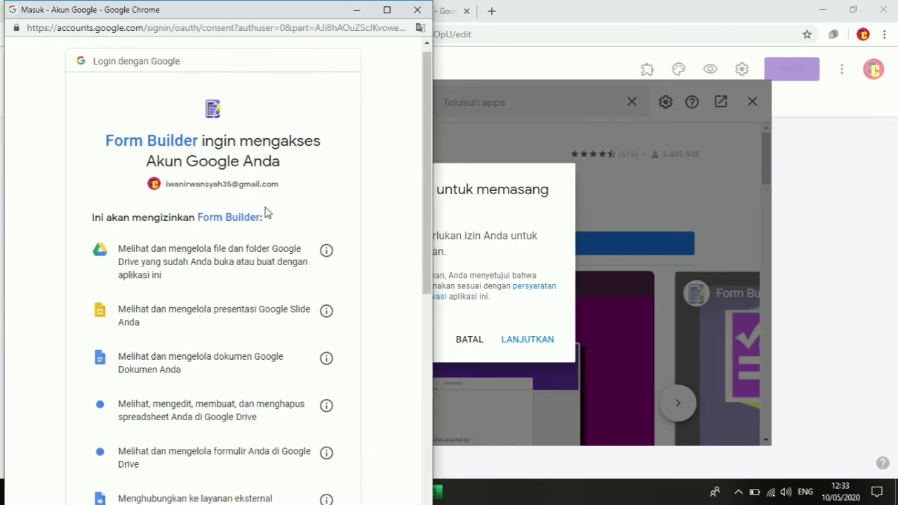
pyautogui.scroll(-6, 267, 213)
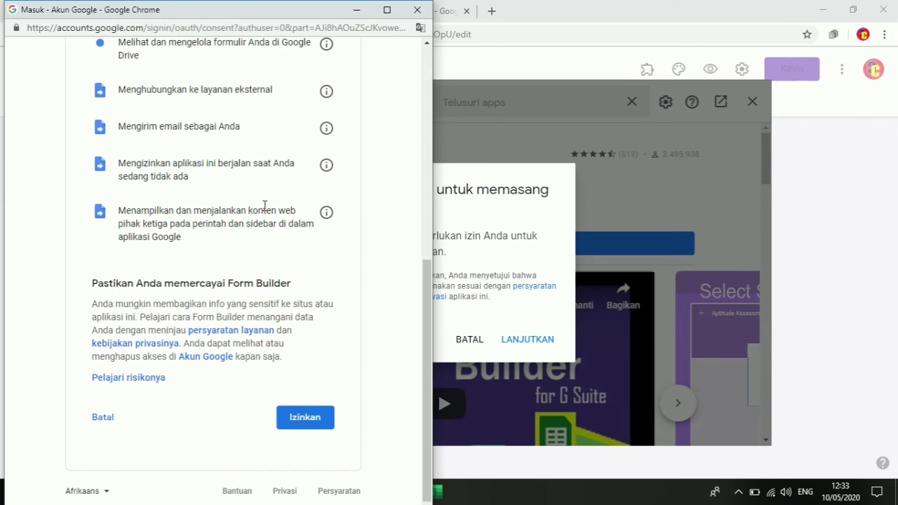
pyautogui.click(305, 423)
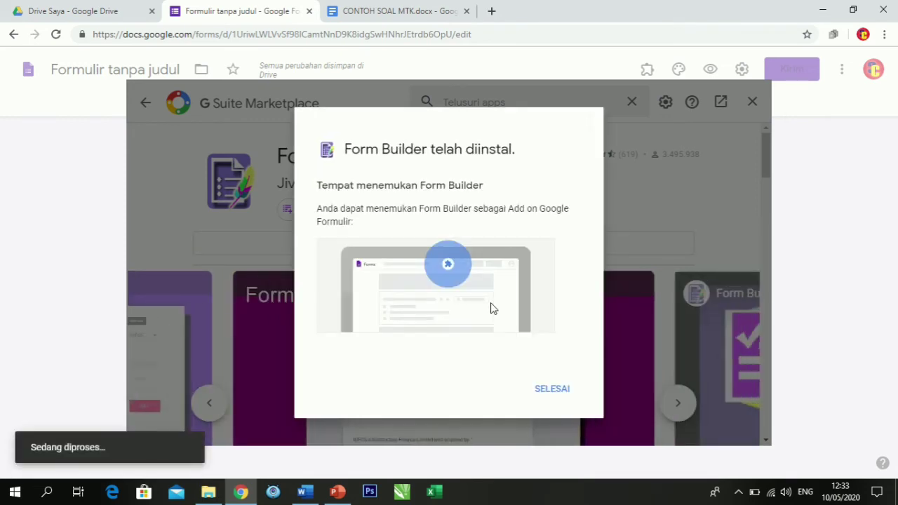
pyautogui.click(572, 390)
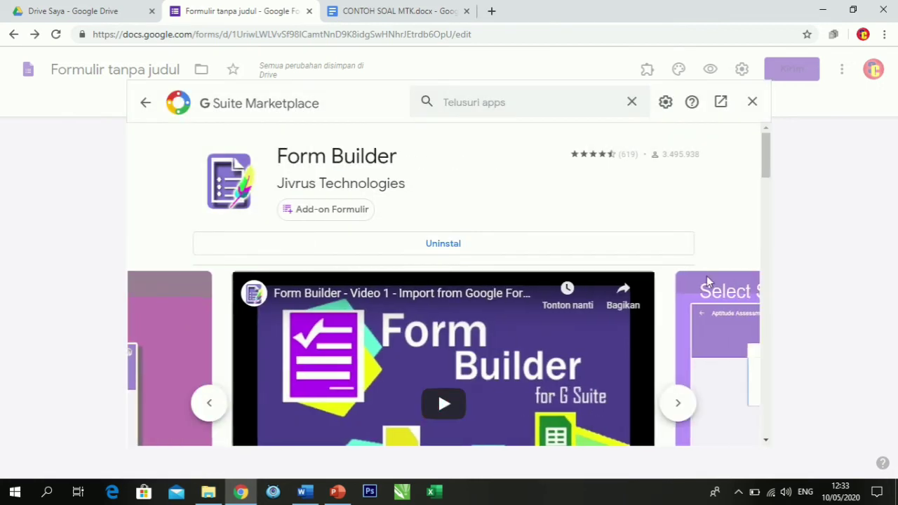
pyautogui.click(750, 103)
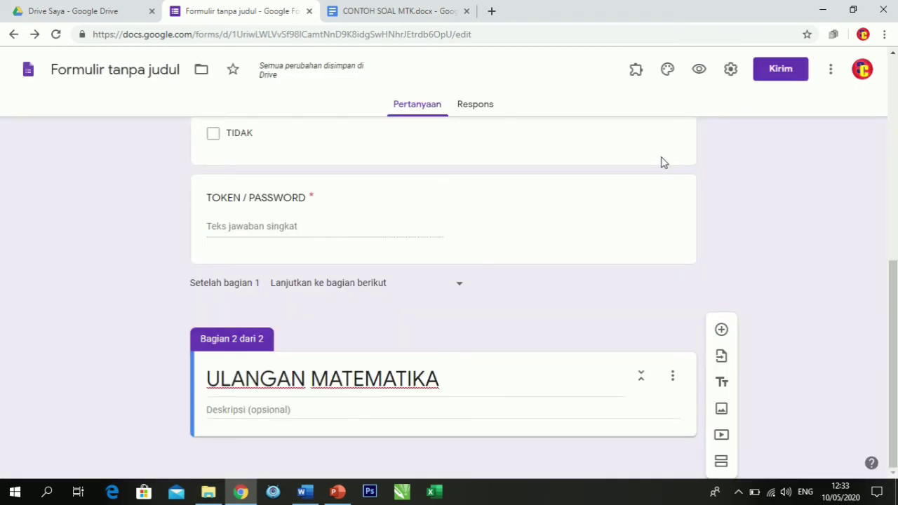
# Start Form Builder and load the Google Docs file CONTOH SOAL MTK as the import source.
pyautogui.click(636, 70)
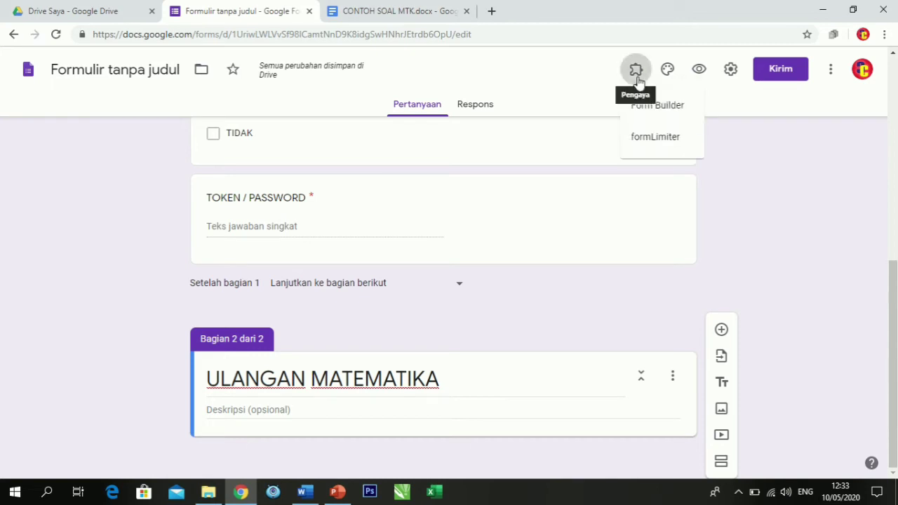
pyautogui.click(657, 113)
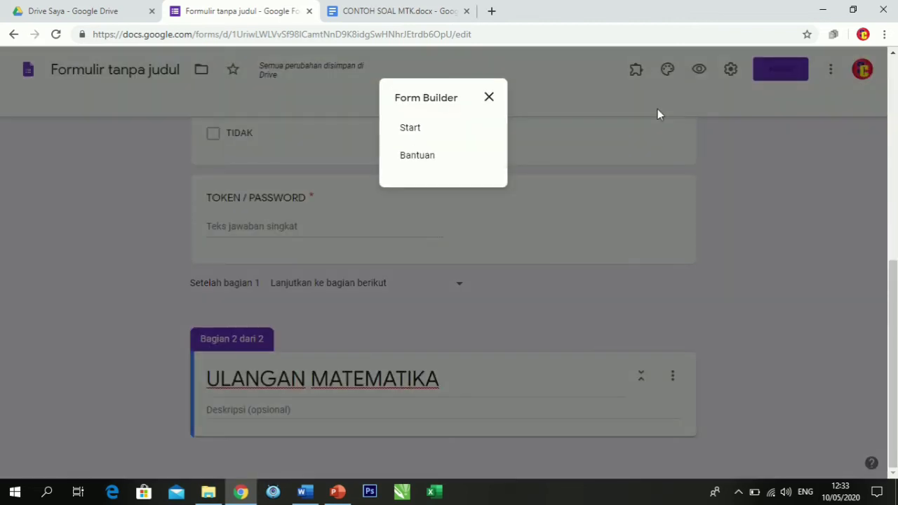
pyautogui.click(410, 128)
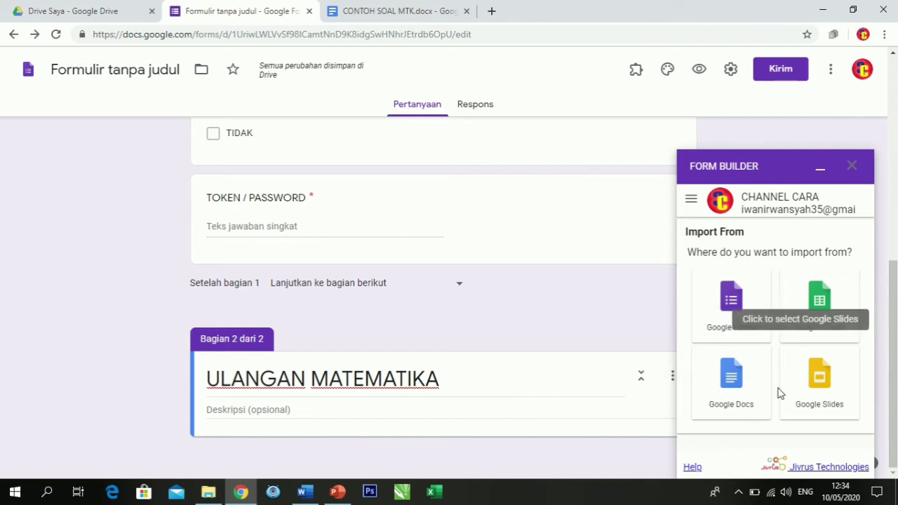
pyautogui.click(746, 388)
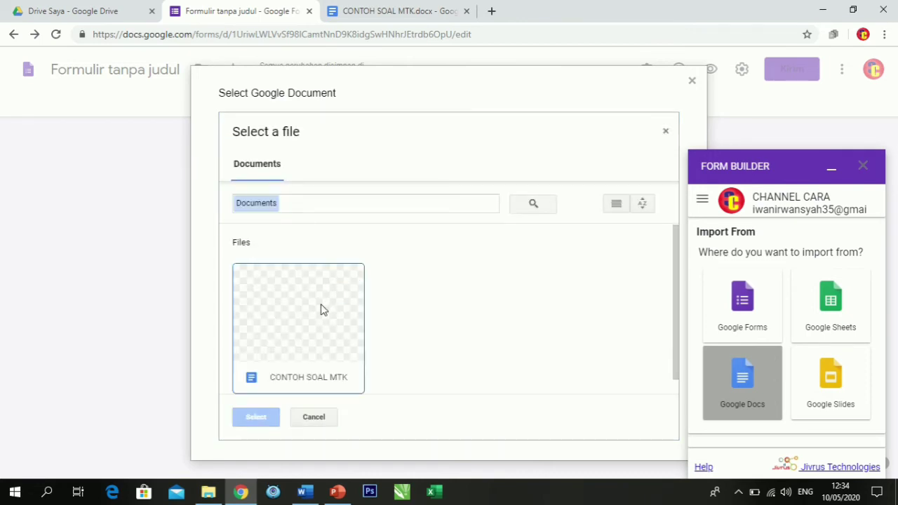
pyautogui.click(294, 331)
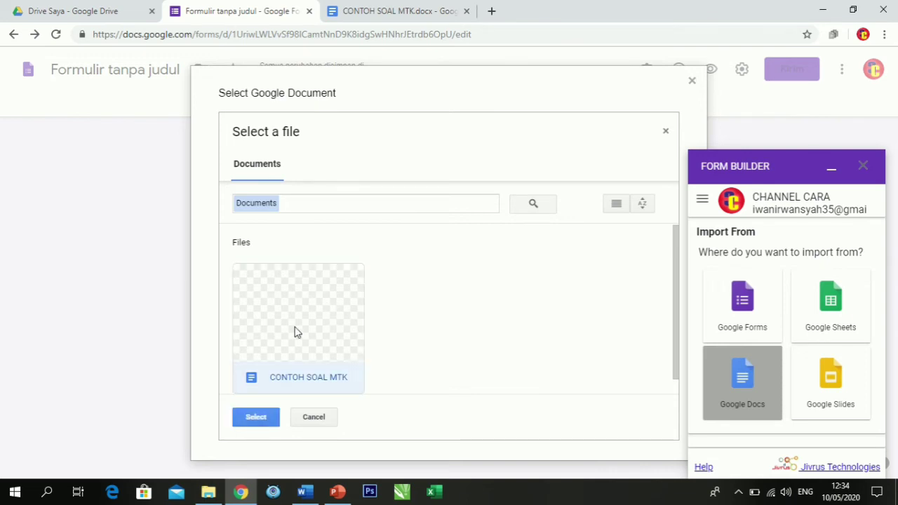
pyautogui.click(254, 417)
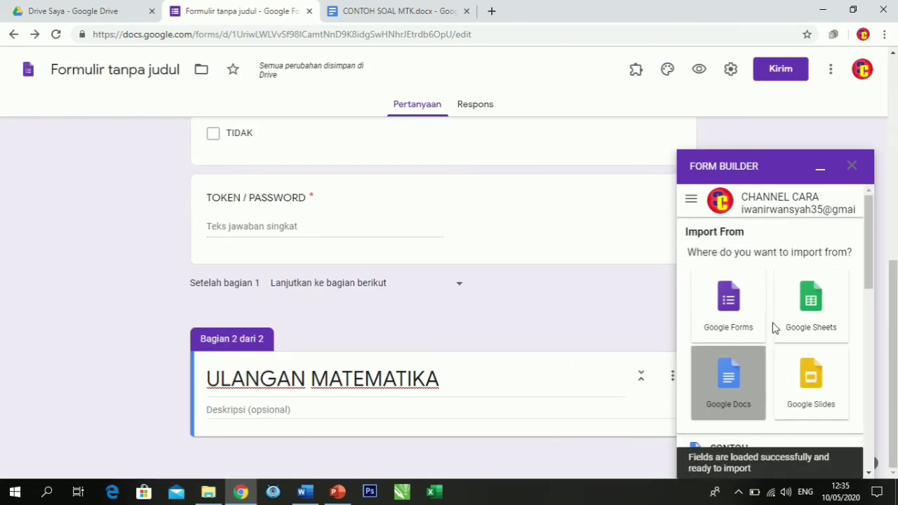
# Review the list of questions from CONTOH SOAL MTK that are ready to import, checking their selection and types.
pyautogui.scroll(-3, 771, 327)
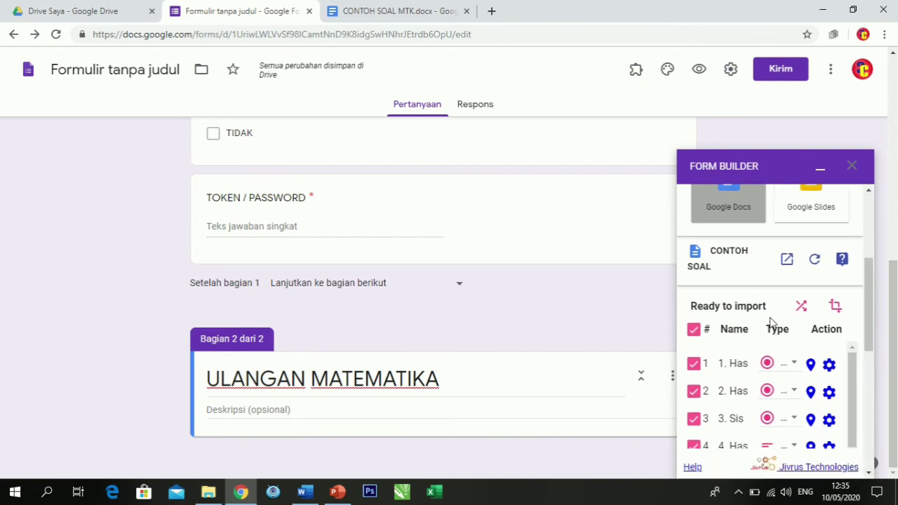
pyautogui.scroll(-2, 795, 344)
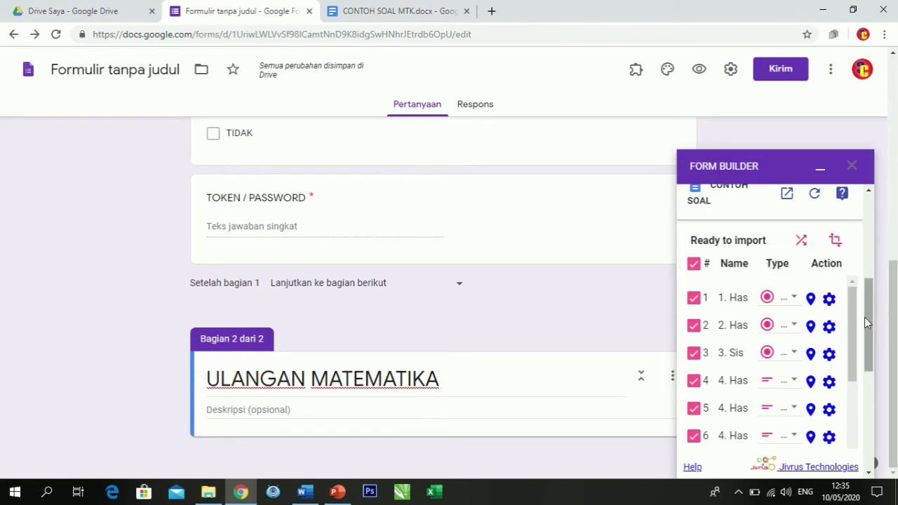
pyautogui.moveTo(849, 318); pyautogui.dragTo(855, 431)
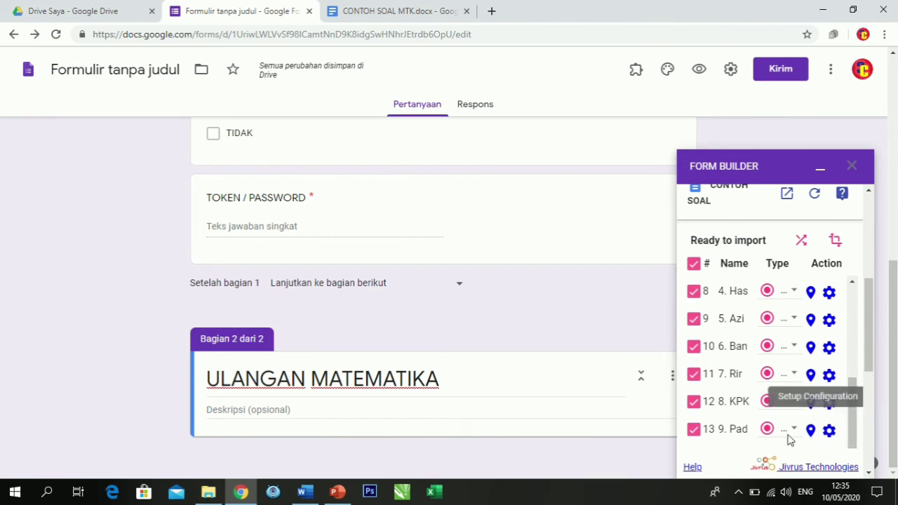
pyautogui.scroll(5, 786, 337)
pyautogui.scroll(-1, 805, 382)
pyautogui.scroll(-6, 805, 382)
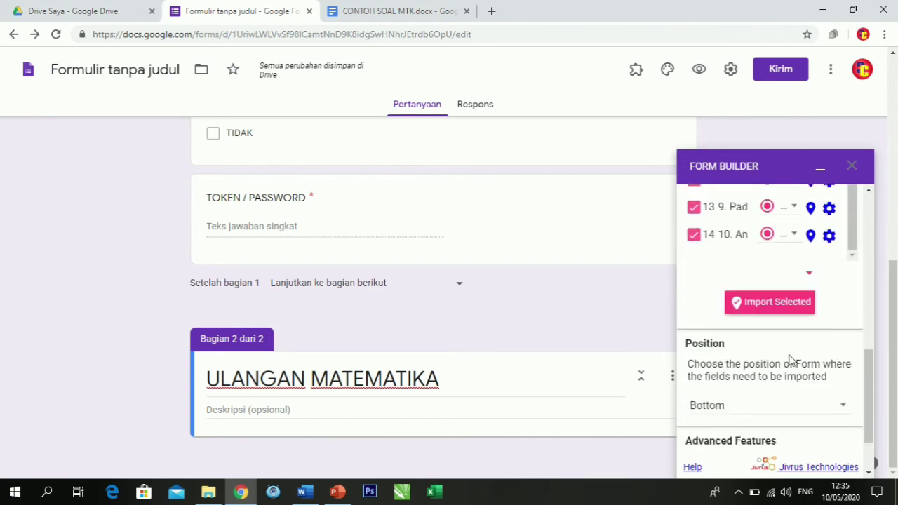
pyautogui.scroll(3, 792, 360)
pyautogui.scroll(-1, 787, 344)
pyautogui.scroll(-1, 787, 343)
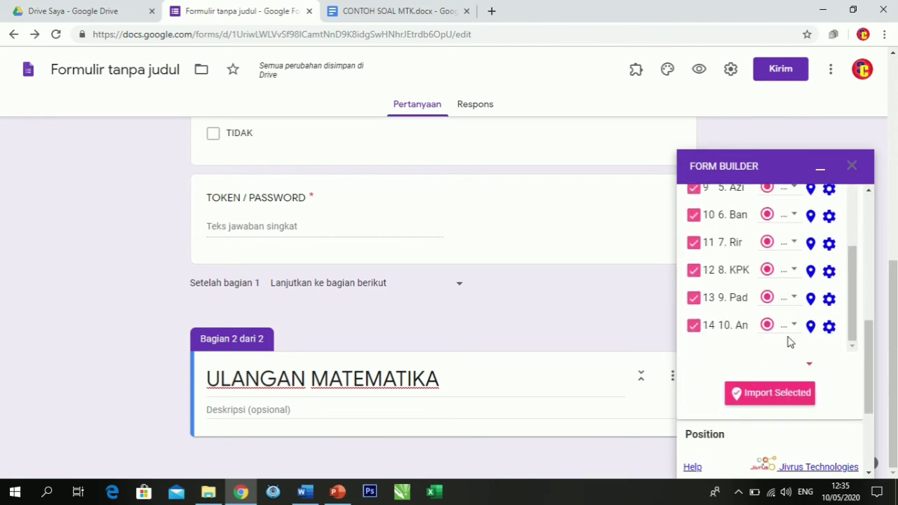
pyautogui.scroll(3, 788, 342)
pyautogui.scroll(2, 729, 336)
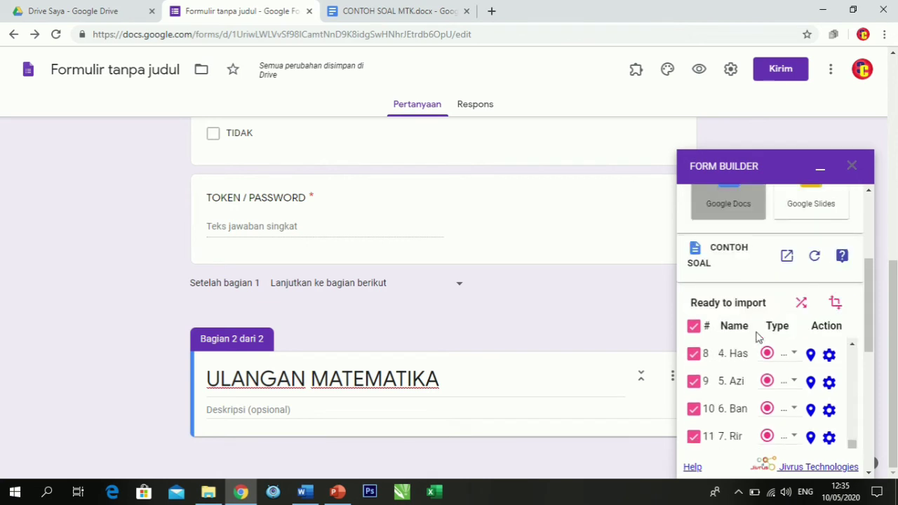
# Import all selected math questions into the form with the position set to Bottom.
pyautogui.scroll(-2, 757, 336)
pyautogui.scroll(-3, 757, 337)
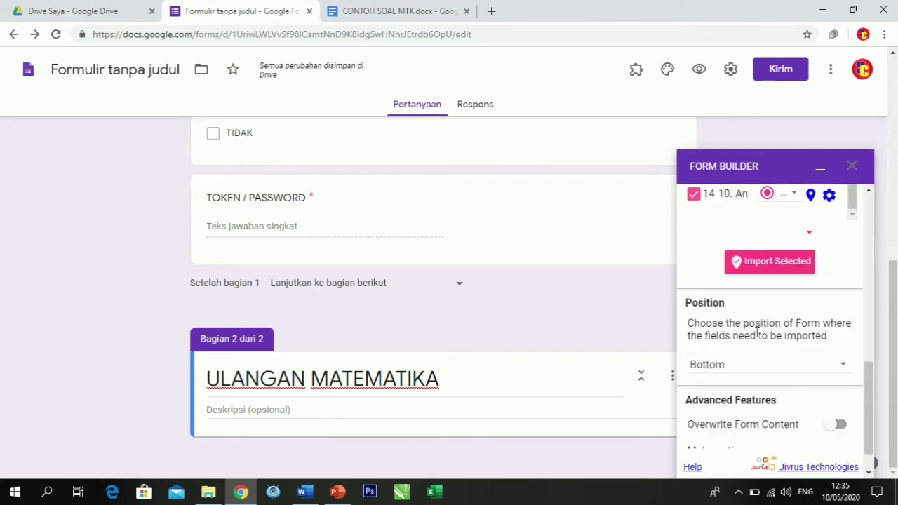
pyautogui.click(772, 269)
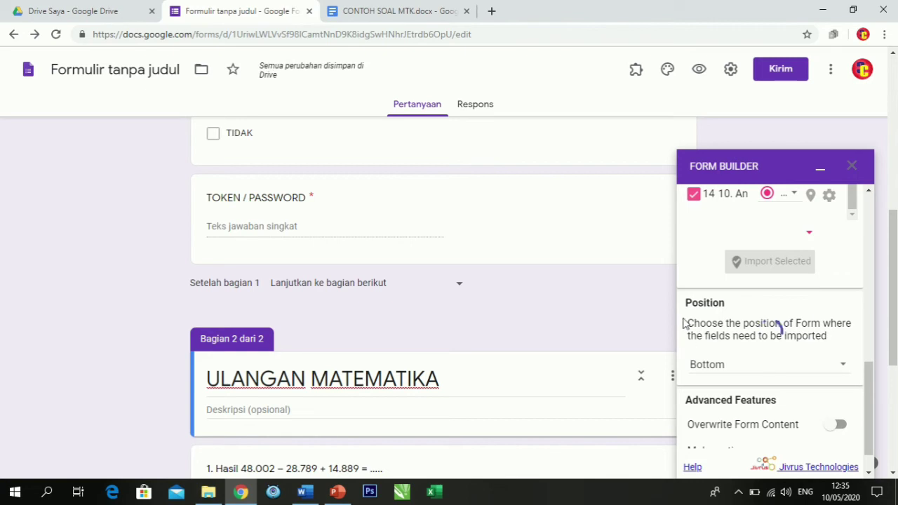
pyautogui.scroll(-3, 425, 314)
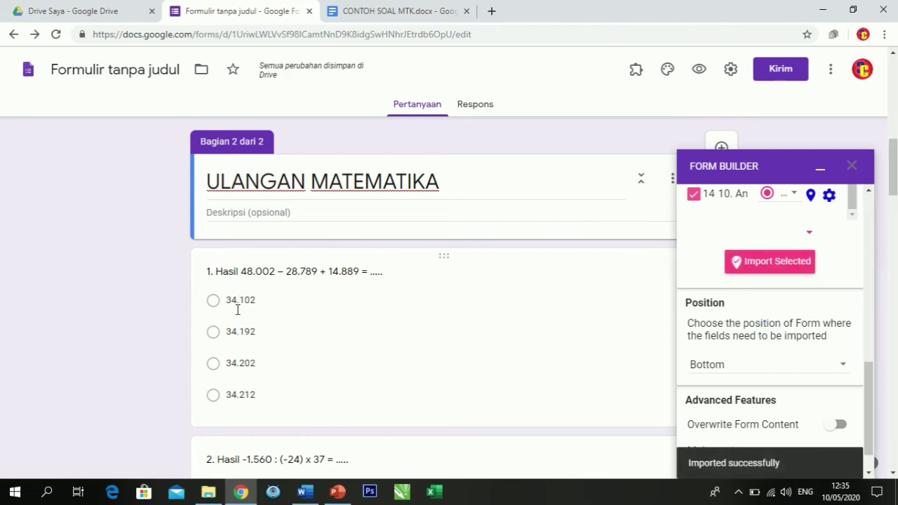
# Review the first imported math questions in section 2, checking for wrong or repeated items.
pyautogui.scroll(-3, 237, 310)
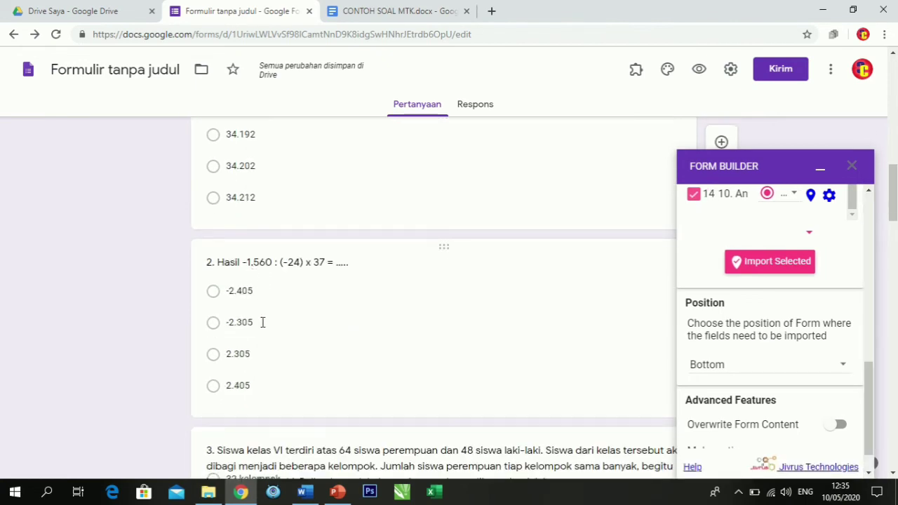
pyautogui.scroll(-2, 262, 322)
pyautogui.scroll(-2, 261, 323)
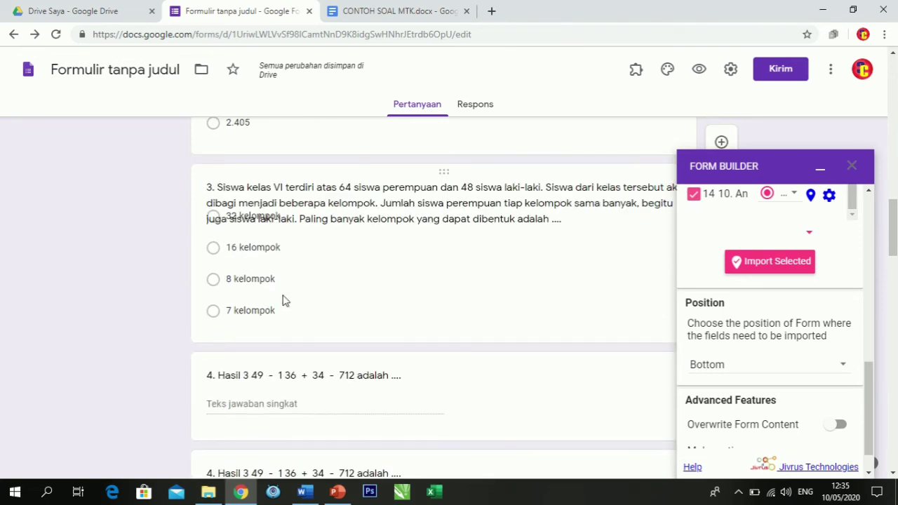
pyautogui.click(284, 301)
pyautogui.scroll(-3, 335, 309)
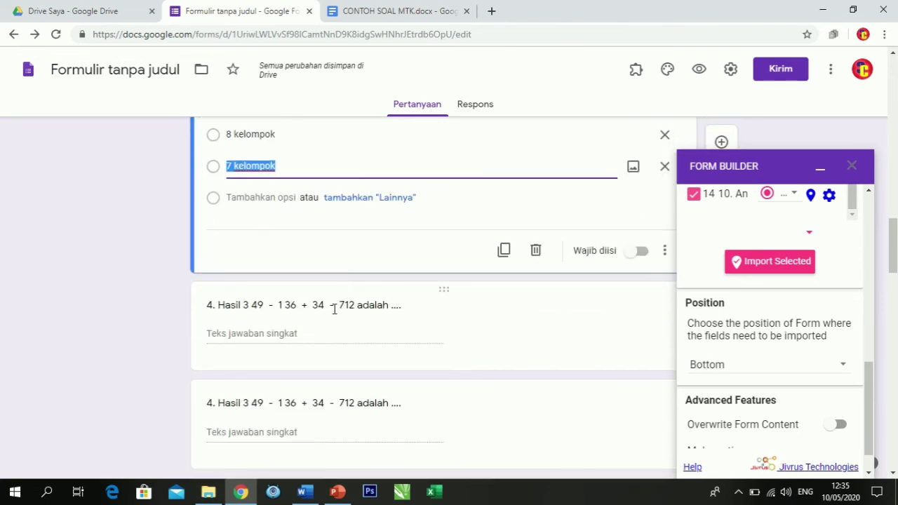
pyautogui.scroll(-1, 334, 313)
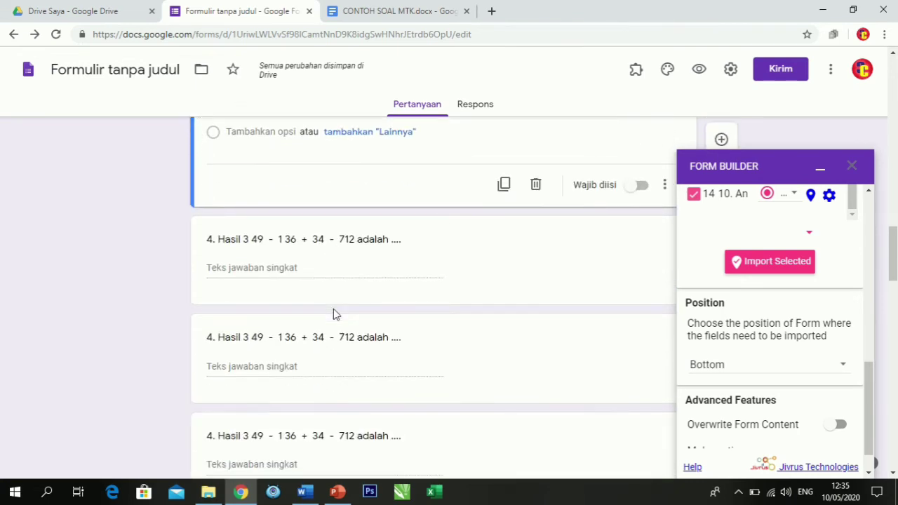
# Minimize Form Builder and delete the four duplicate short-answer copies of question 4, keeping the multiple-choice version.
pyautogui.click(820, 169)
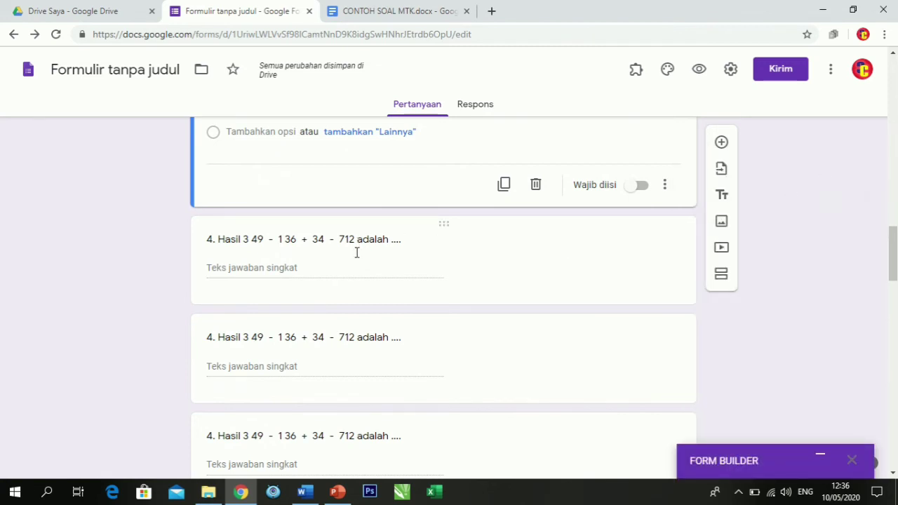
pyautogui.click(533, 263)
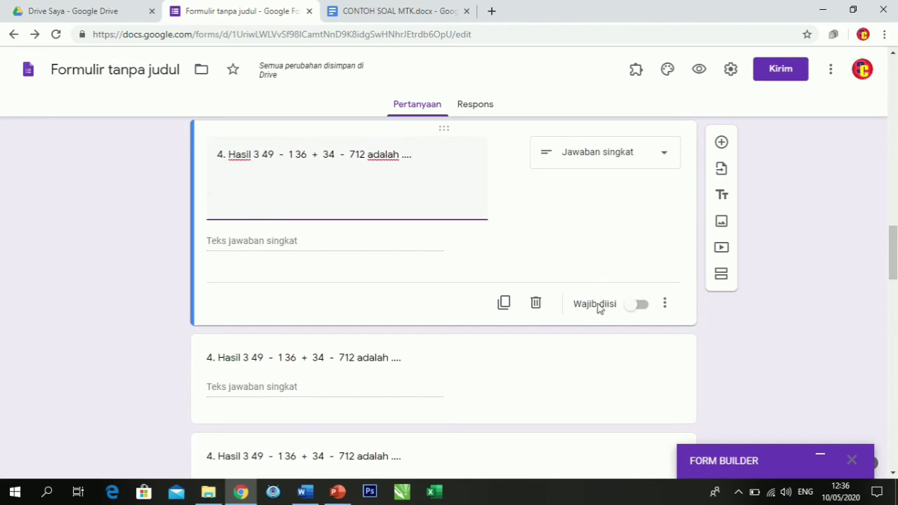
pyautogui.click(537, 305)
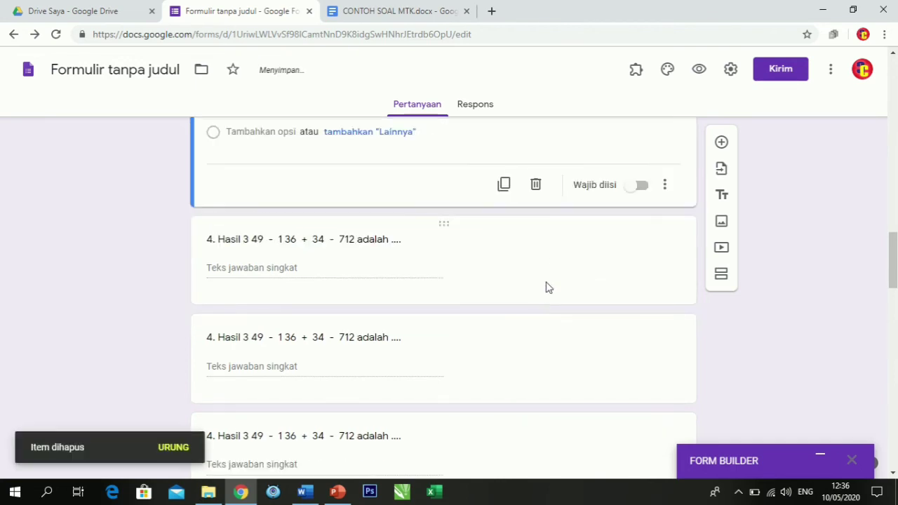
pyautogui.click(491, 270)
pyautogui.click(538, 305)
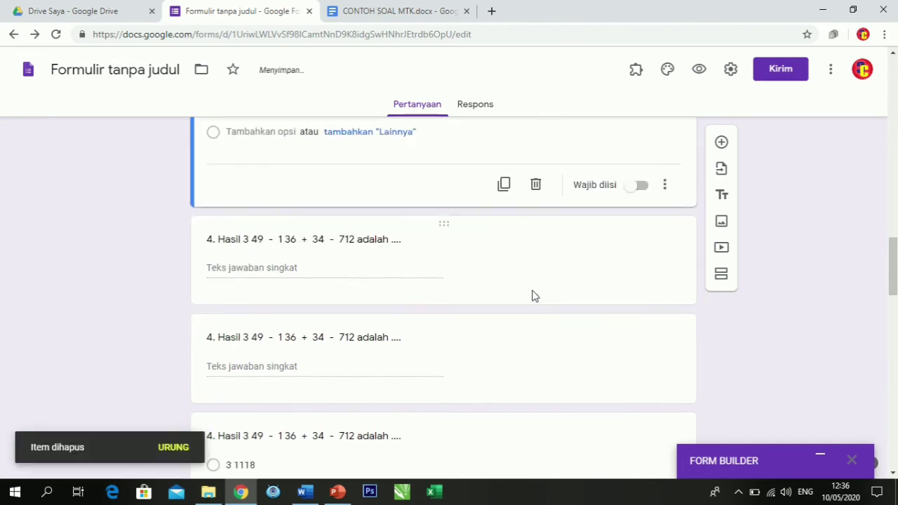
pyautogui.click(508, 260)
pyautogui.click(536, 305)
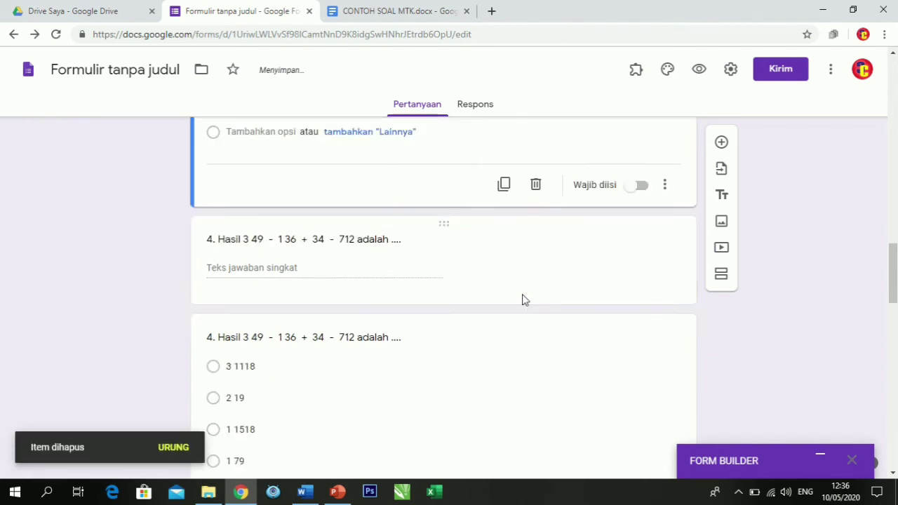
pyautogui.click(474, 255)
pyautogui.click(535, 256)
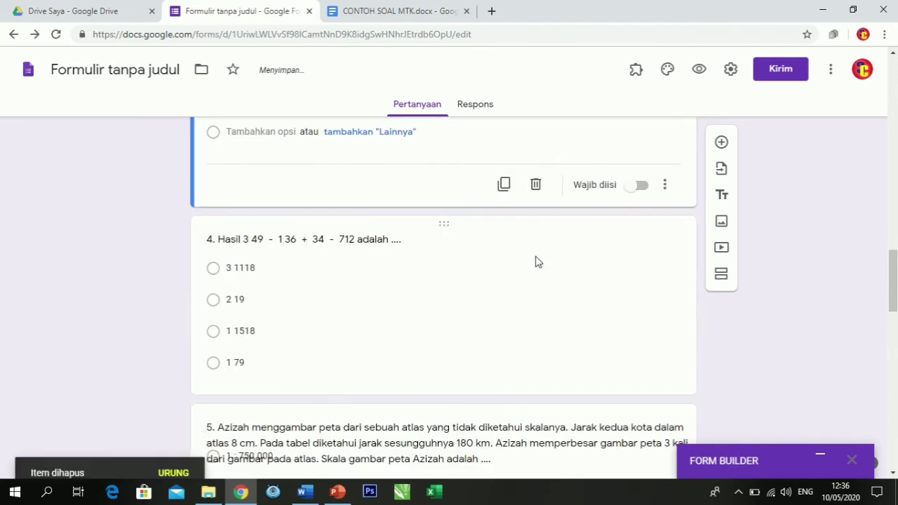
# Review imported questions 3 to 10 and their answer options, and return to the start of section 2.
pyautogui.scroll(1, 291, 264)
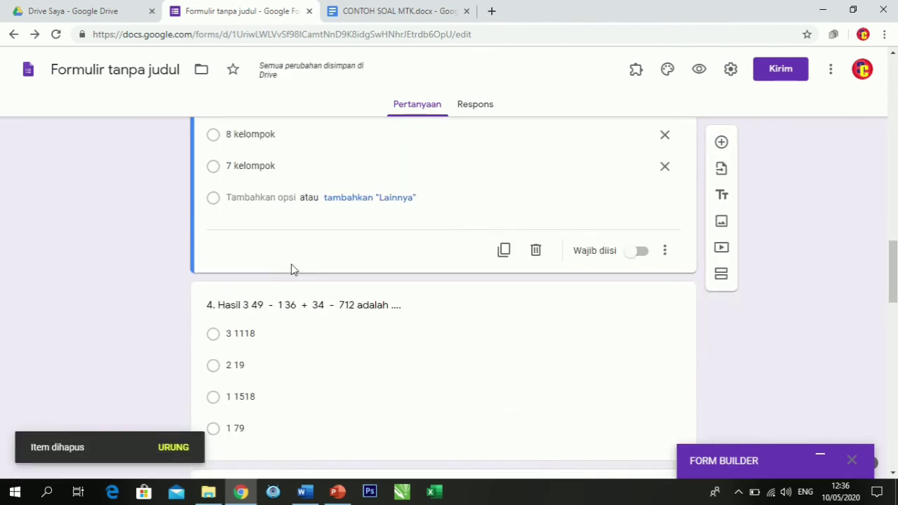
pyautogui.scroll(4, 289, 284)
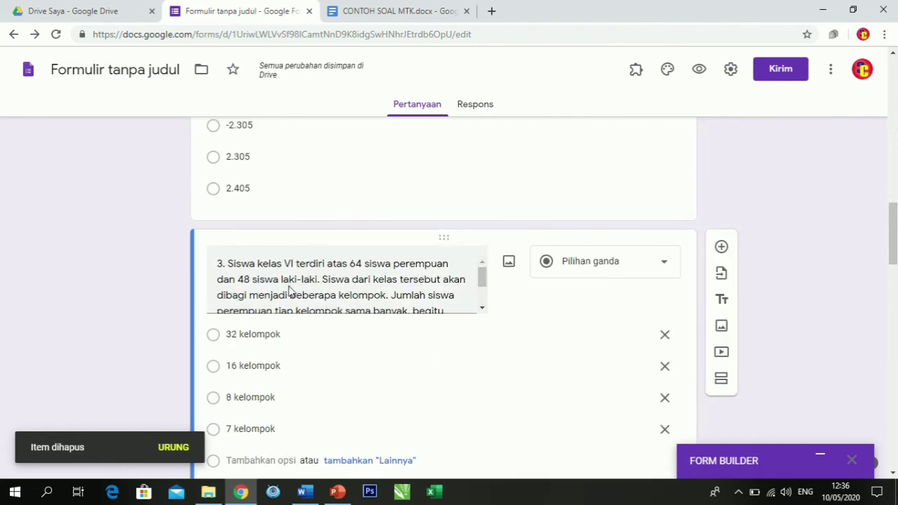
pyautogui.scroll(-1, 339, 351)
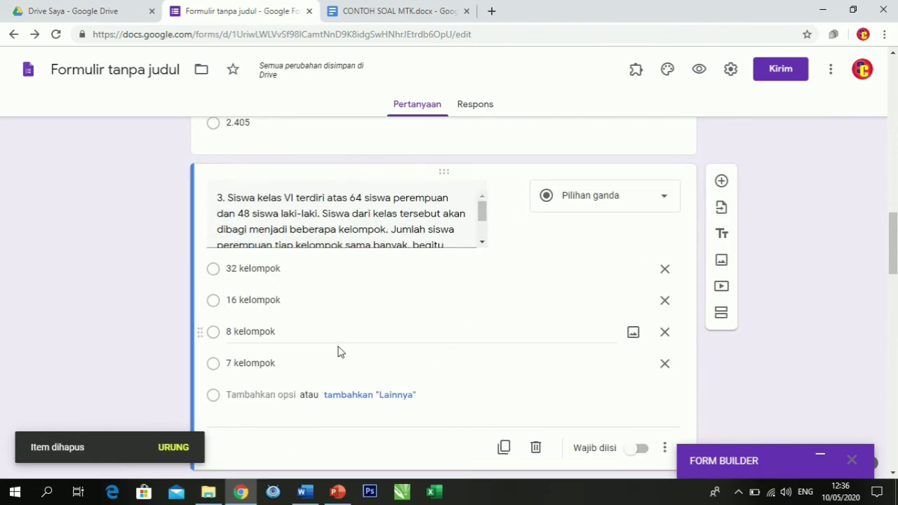
pyautogui.scroll(-3, 338, 352)
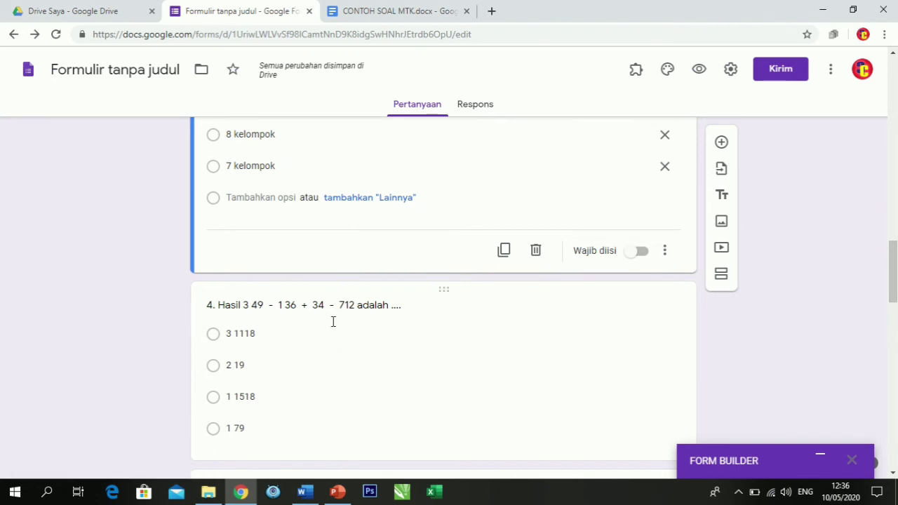
pyautogui.scroll(-5, 335, 316)
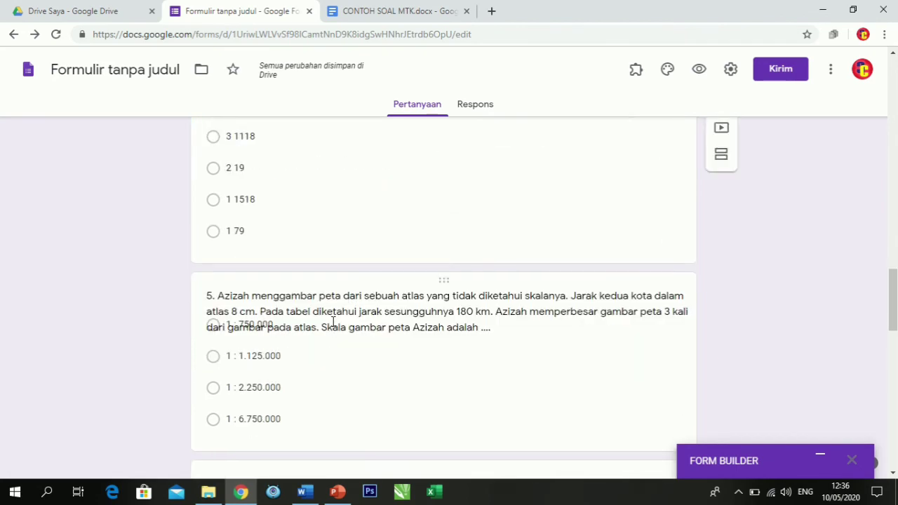
pyautogui.click(325, 271)
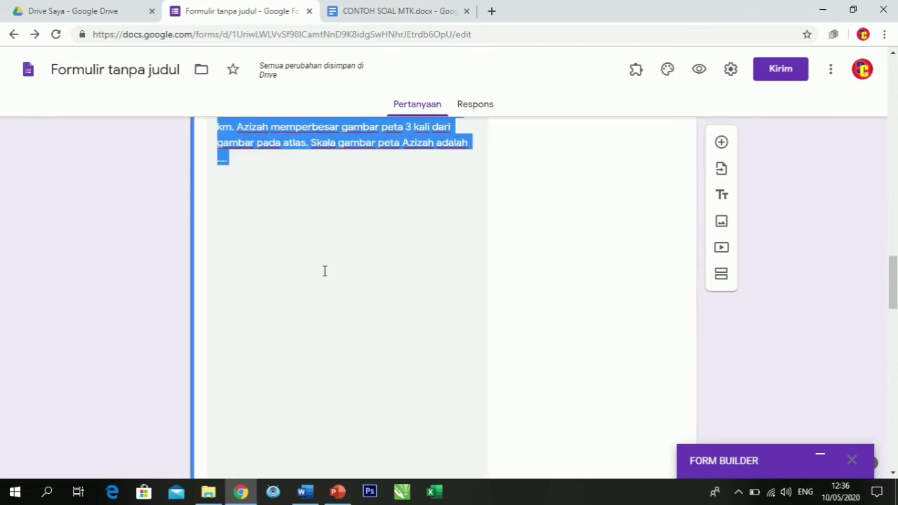
pyautogui.scroll(-10, 455, 277)
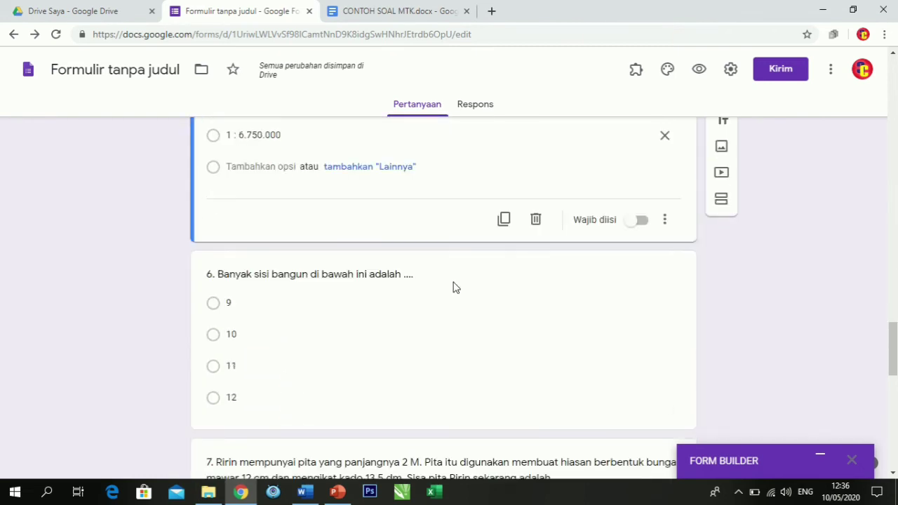
pyautogui.scroll(-8, 405, 305)
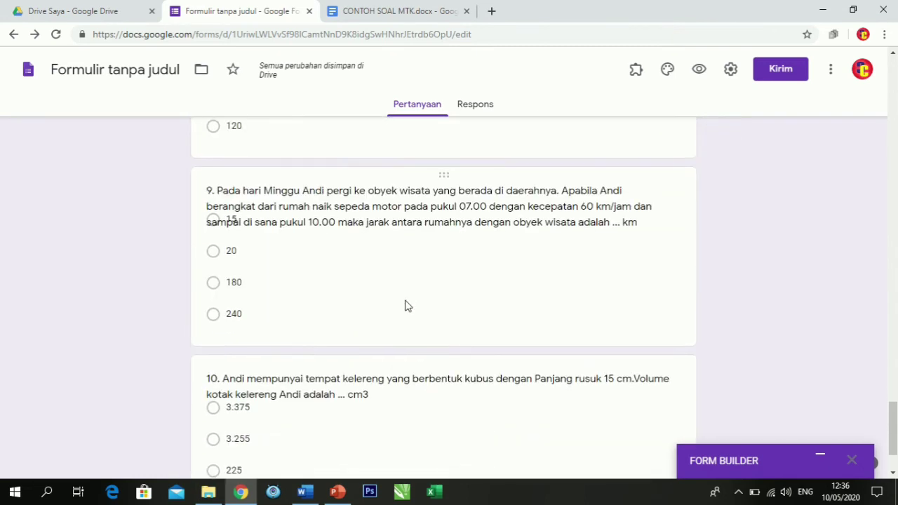
pyautogui.click(405, 306)
pyautogui.scroll(-3, 399, 308)
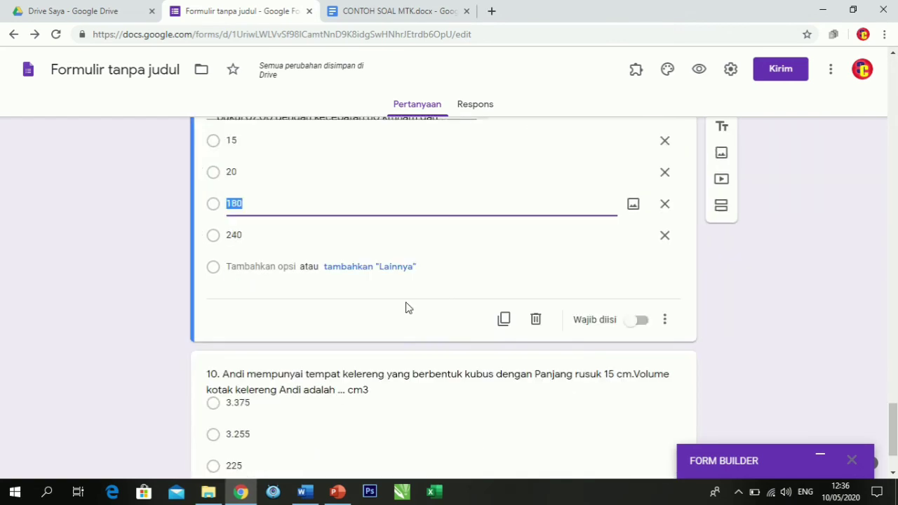
pyautogui.click(377, 344)
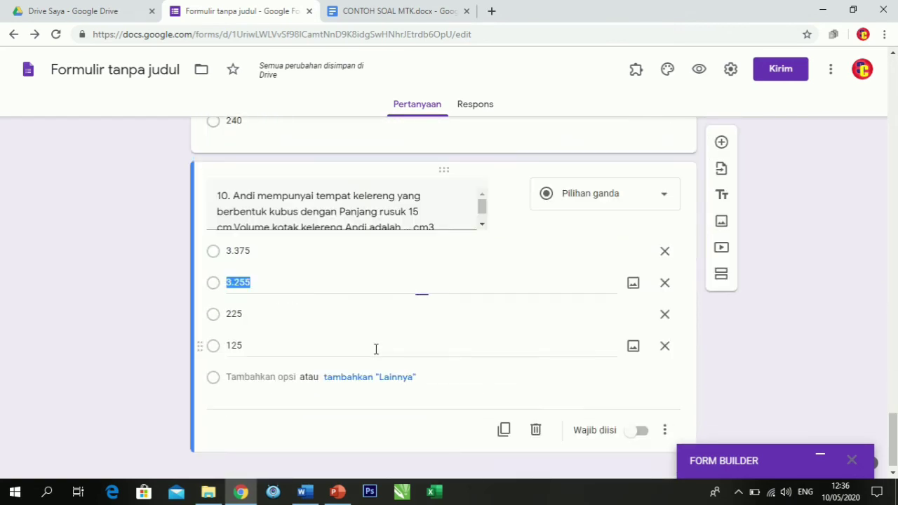
pyautogui.click(145, 282)
pyautogui.scroll(15, 411, 278)
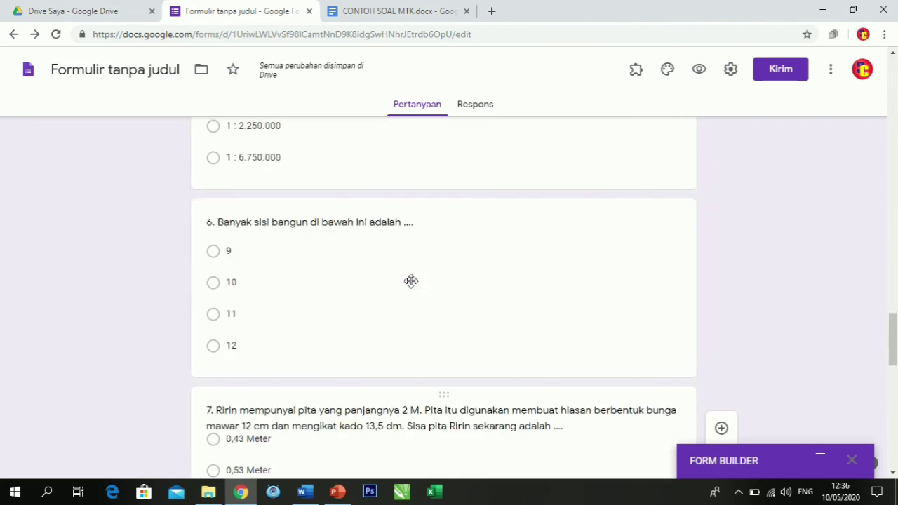
pyautogui.scroll(10, 411, 281)
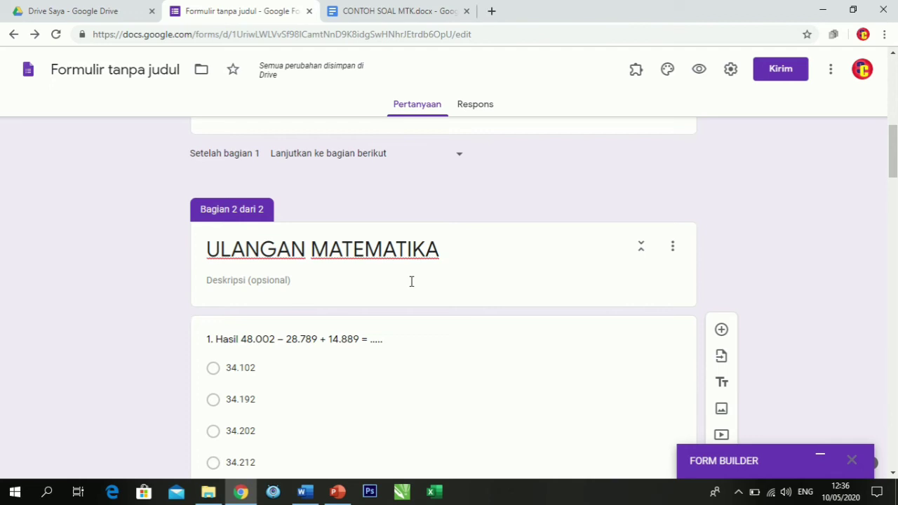
# Check the Form Builder import settings, minimize the add-on and look over the identity and token questions in section 1.
pyautogui.click(821, 456)
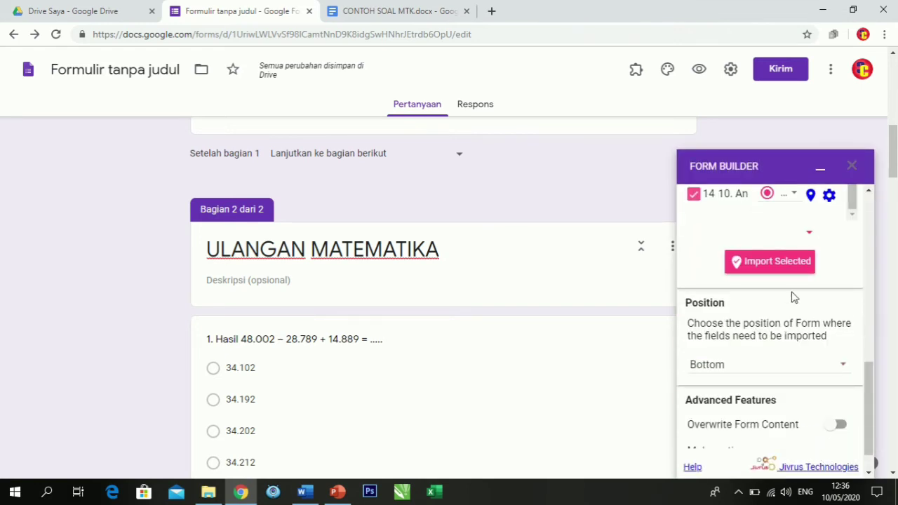
pyautogui.scroll(10, 794, 297)
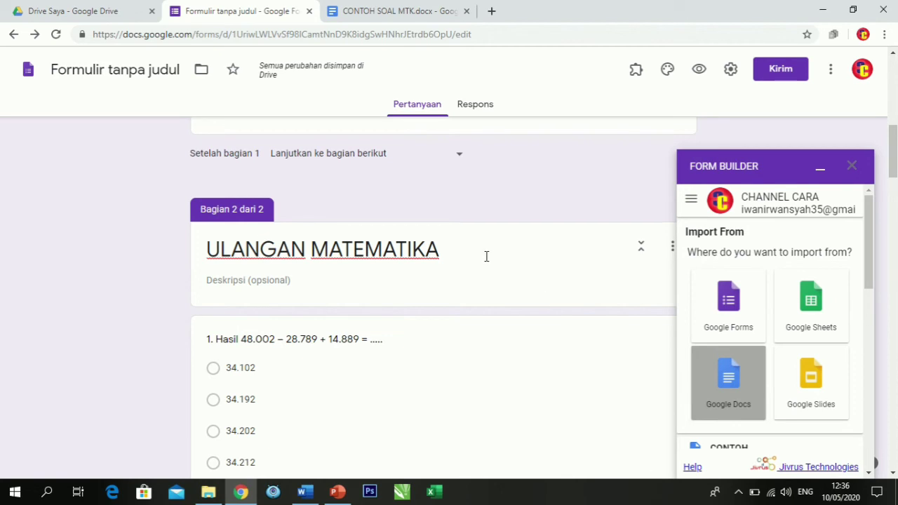
pyautogui.scroll(-10, 731, 331)
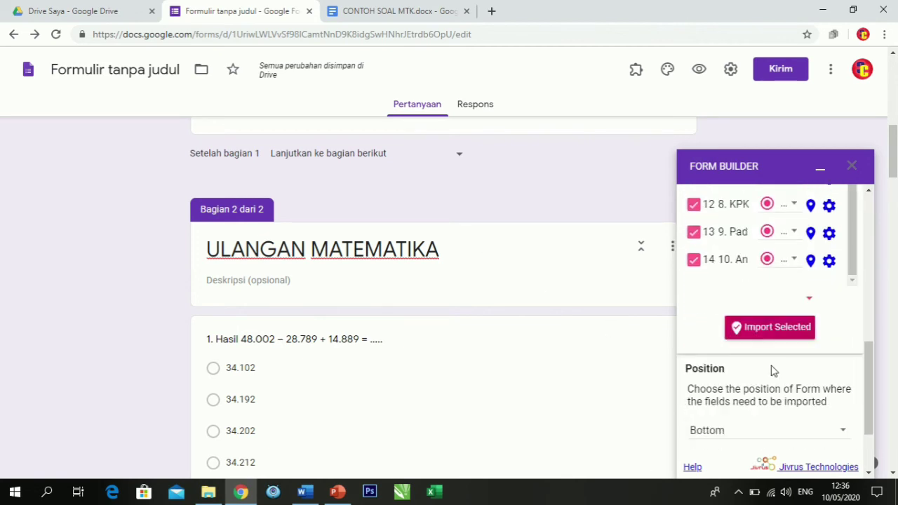
pyautogui.click(820, 174)
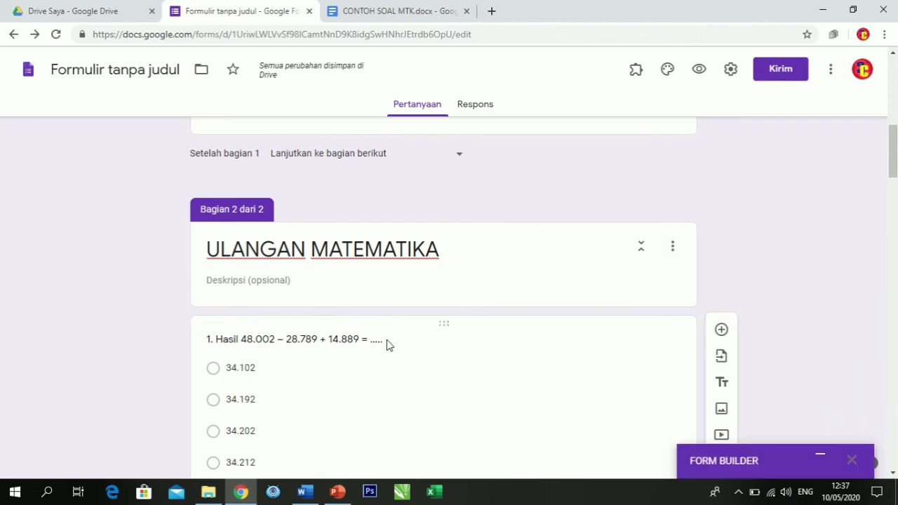
pyautogui.scroll(-3, 372, 351)
pyautogui.scroll(1, 372, 344)
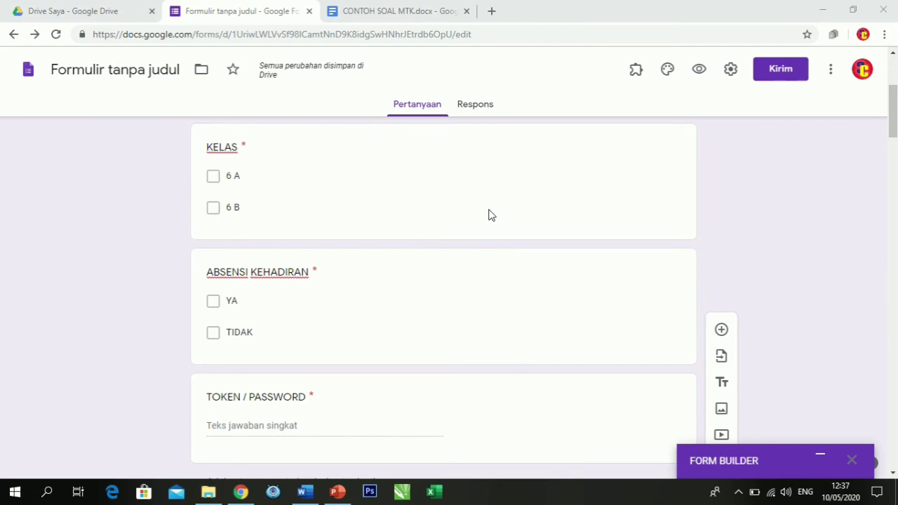
# Examine Form Builder's import source options and the list of questions loaded from CONTOH SOAL MTK.
pyautogui.click(817, 458)
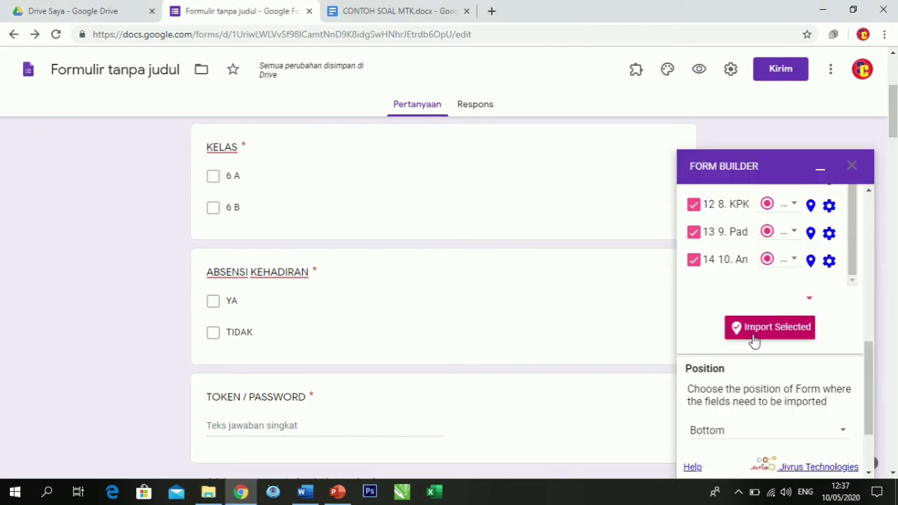
pyautogui.scroll(10, 743, 305)
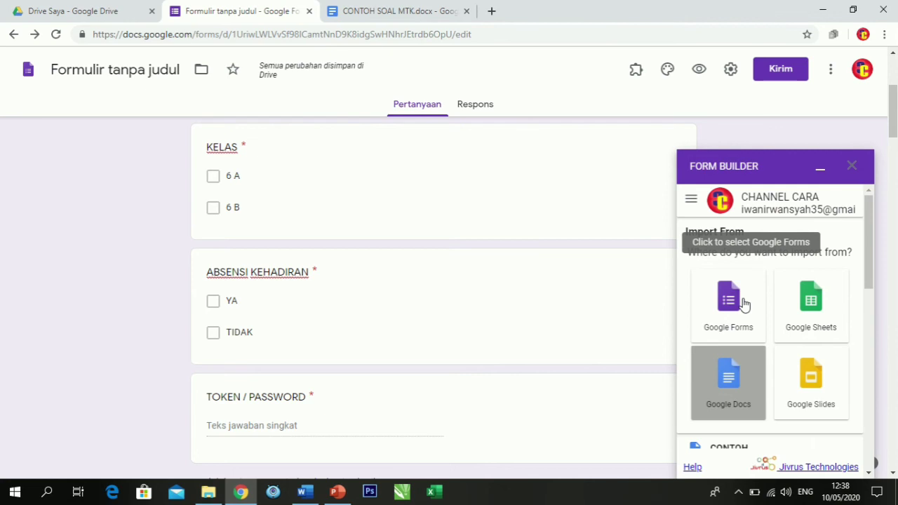
pyautogui.scroll(-10, 743, 303)
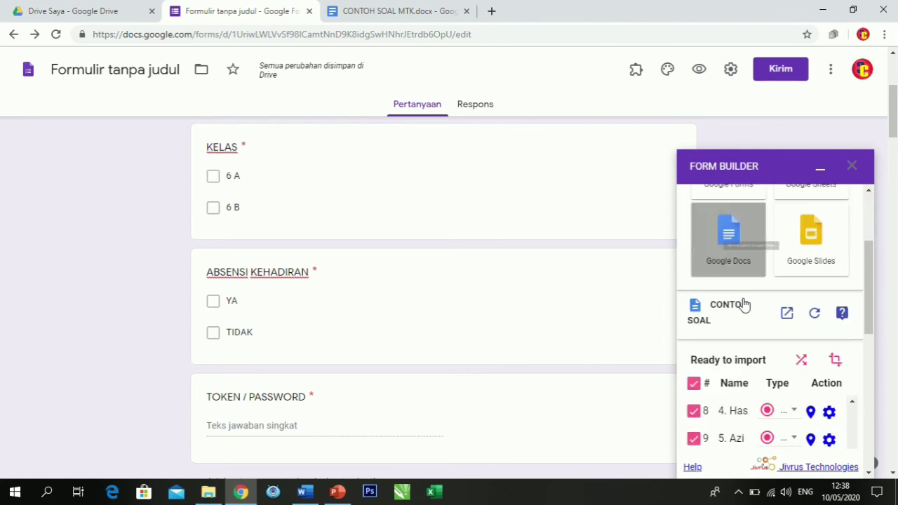
pyautogui.scroll(4, 743, 298)
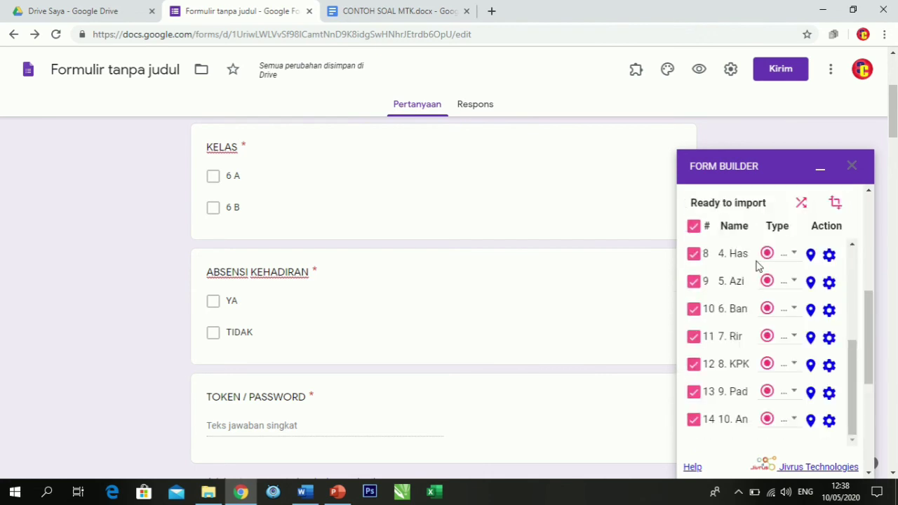
pyautogui.scroll(-1, 795, 285)
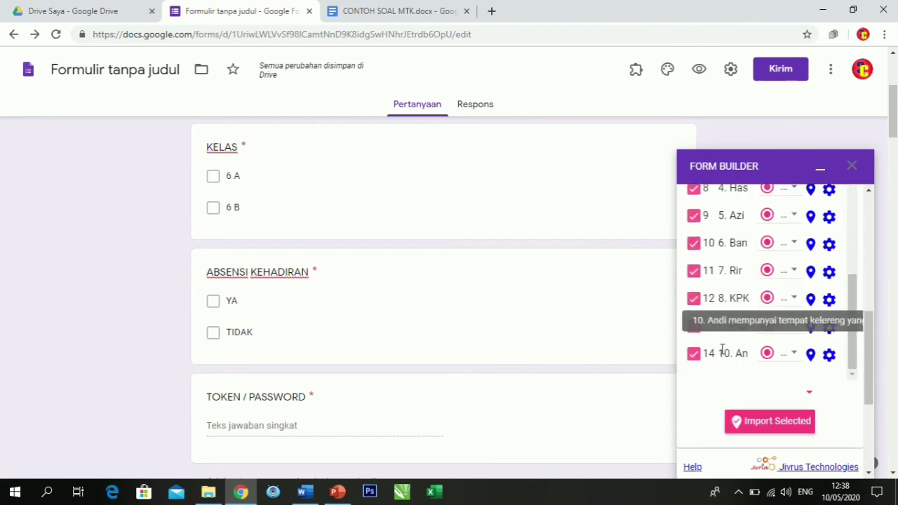
pyautogui.scroll(3, 731, 302)
pyautogui.scroll(4, 731, 302)
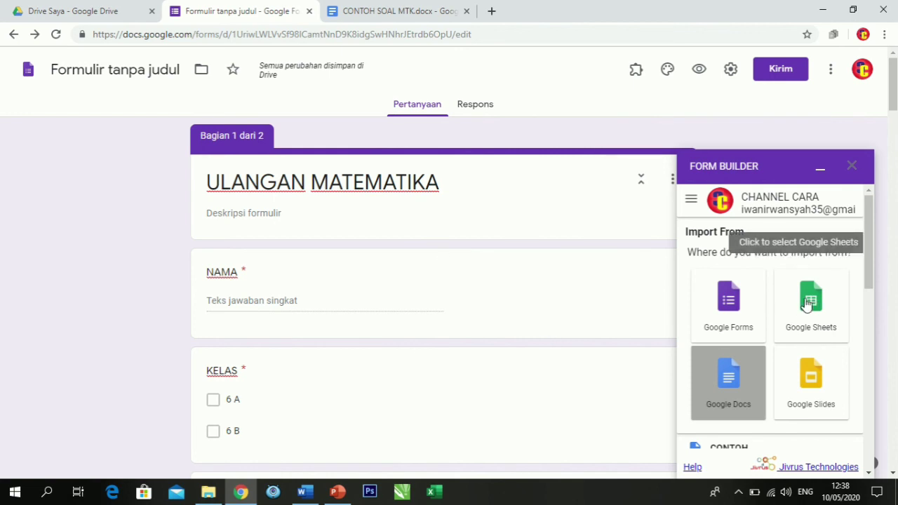
# Close Form Builder and open the G Suite Marketplace of add-ons for the form.
pyautogui.click(852, 169)
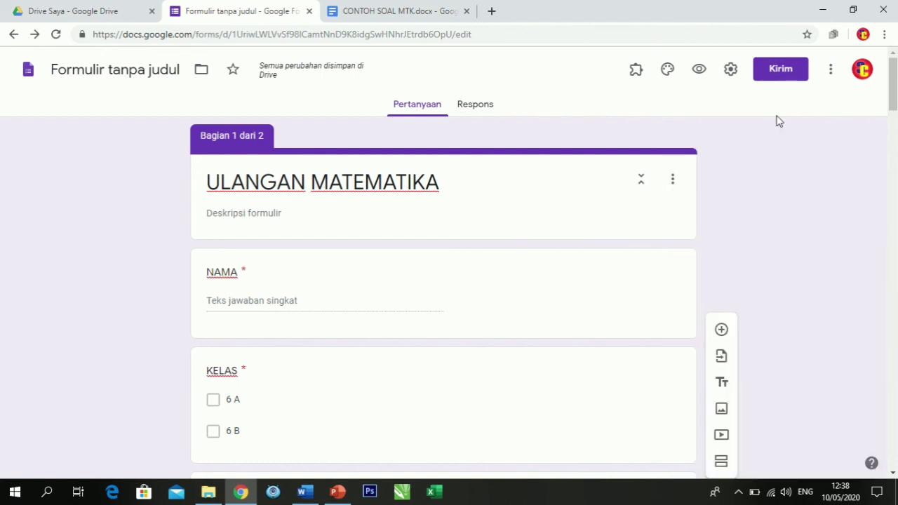
pyautogui.click(827, 73)
pyautogui.click(733, 359)
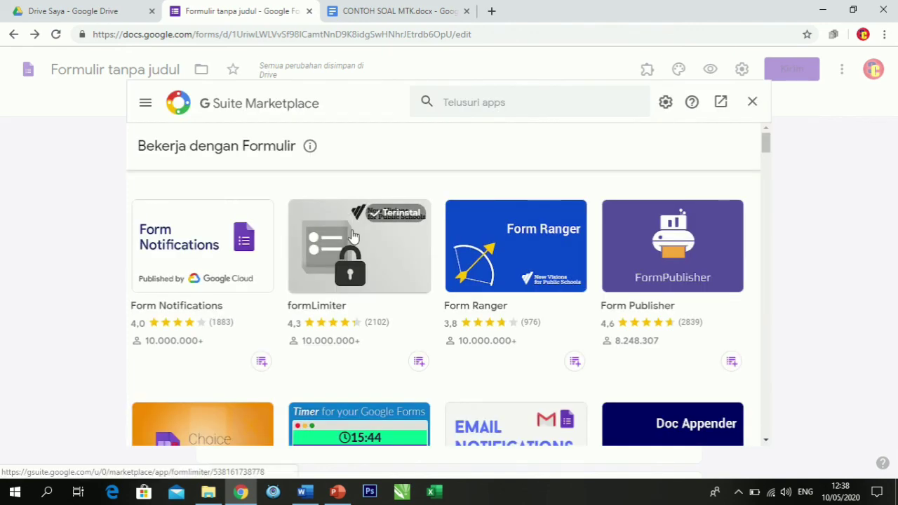
# Search the G Suite Marketplace for FORM BUILDER.
pyautogui.scroll(-2, 356, 263)
pyautogui.scroll(2, 355, 255)
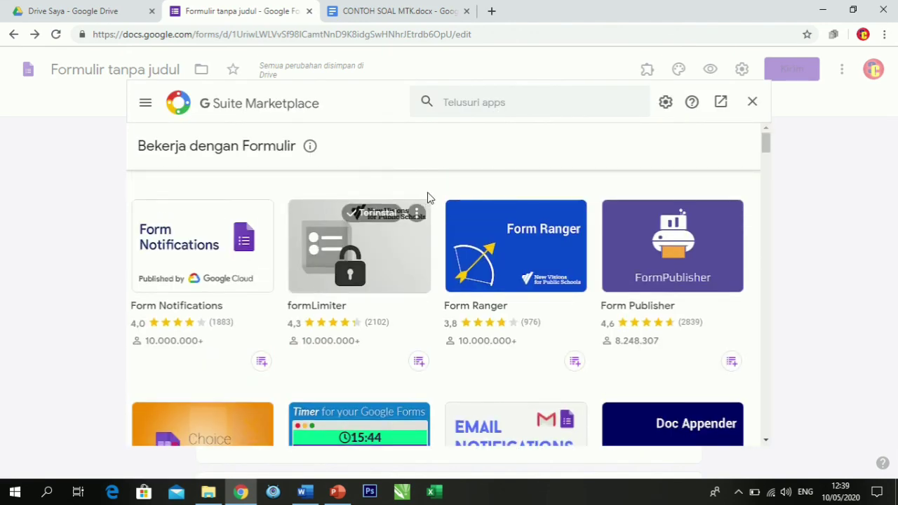
pyautogui.click(455, 106)
pyautogui.write('FORM ')
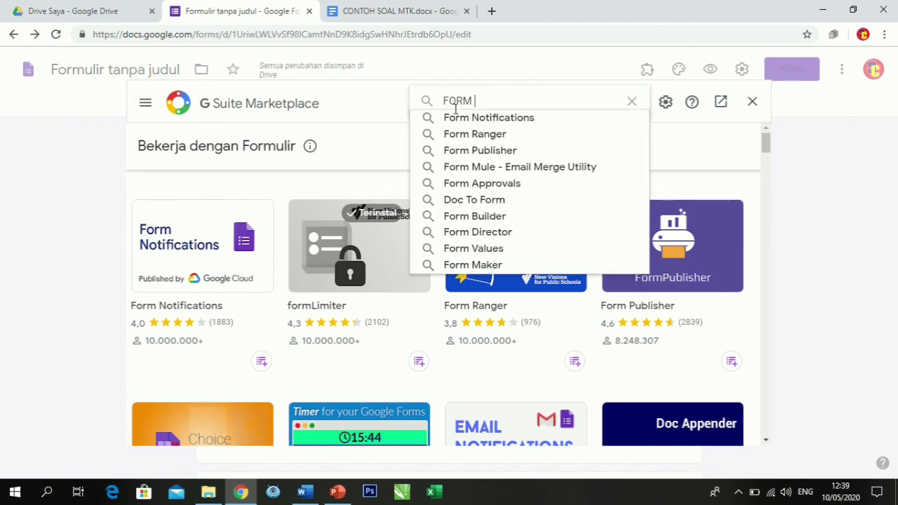
pyautogui.write('BUILDER')
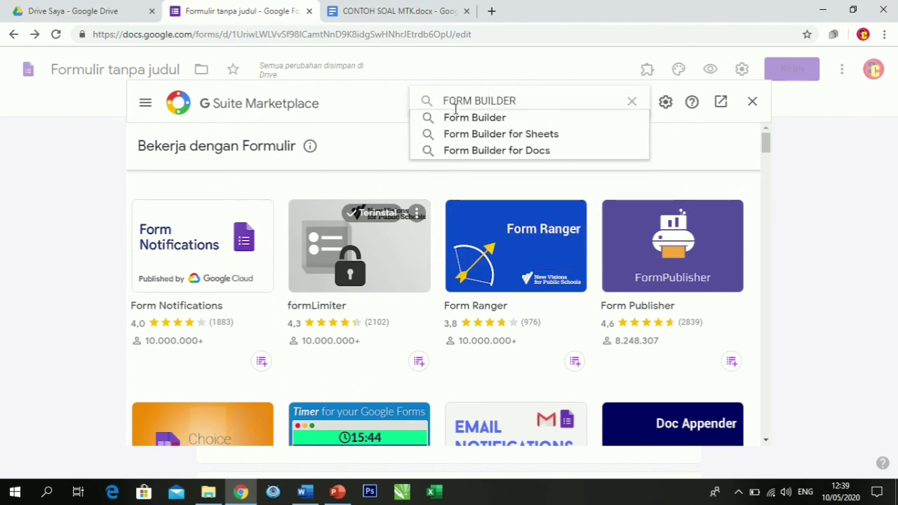
pyautogui.press('Return')
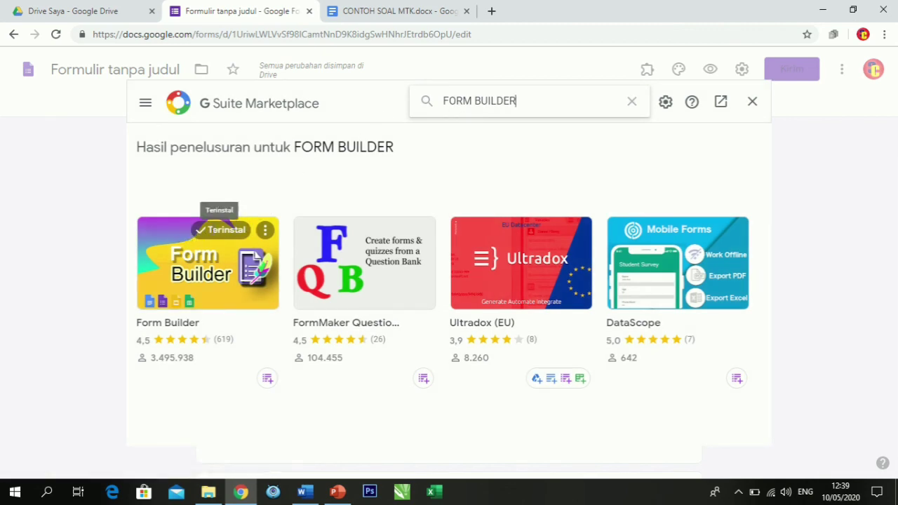
# Uninstall the Form Builder add-on, close the marketplace and return to the form's section 1 questions.
pyautogui.click(273, 231)
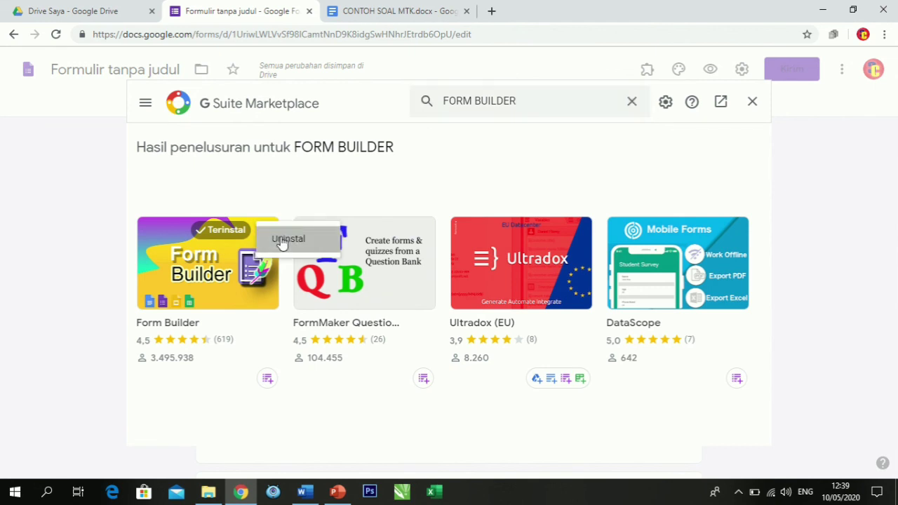
pyautogui.click(280, 240)
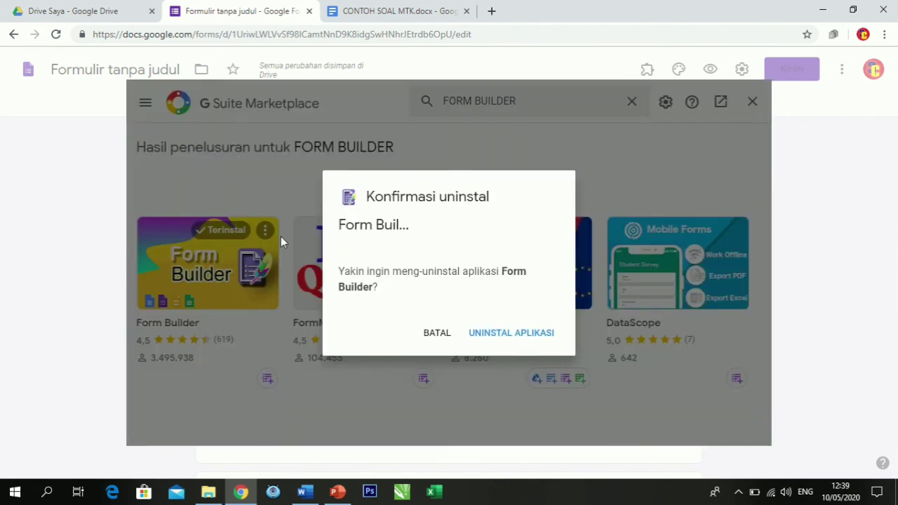
pyautogui.click(512, 334)
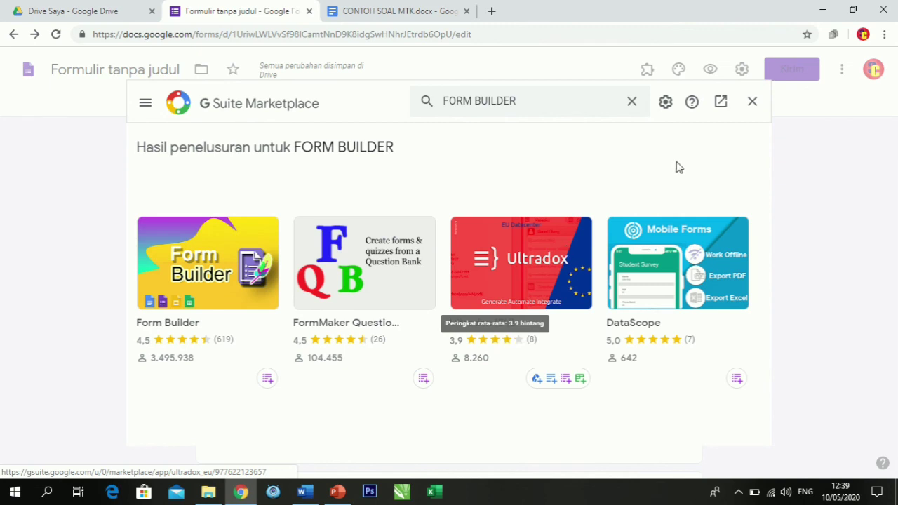
pyautogui.click(752, 101)
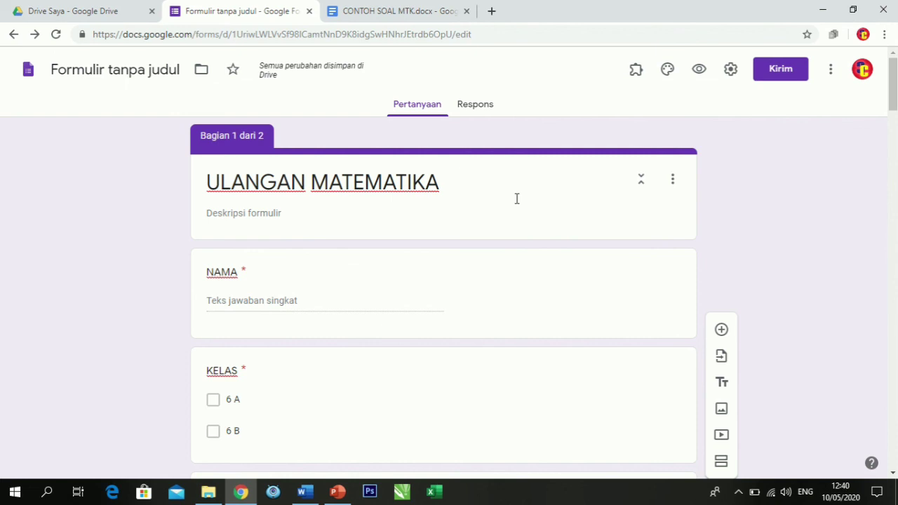
pyautogui.scroll(-5, 516, 199)
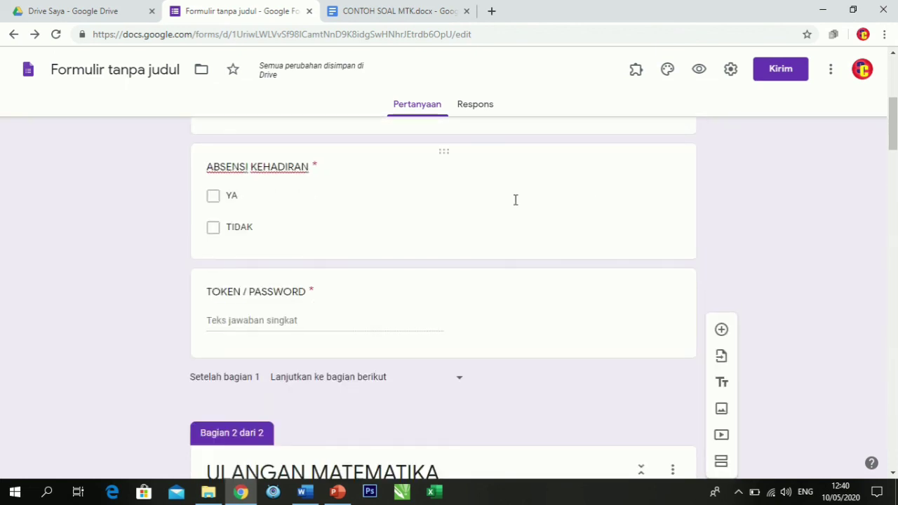